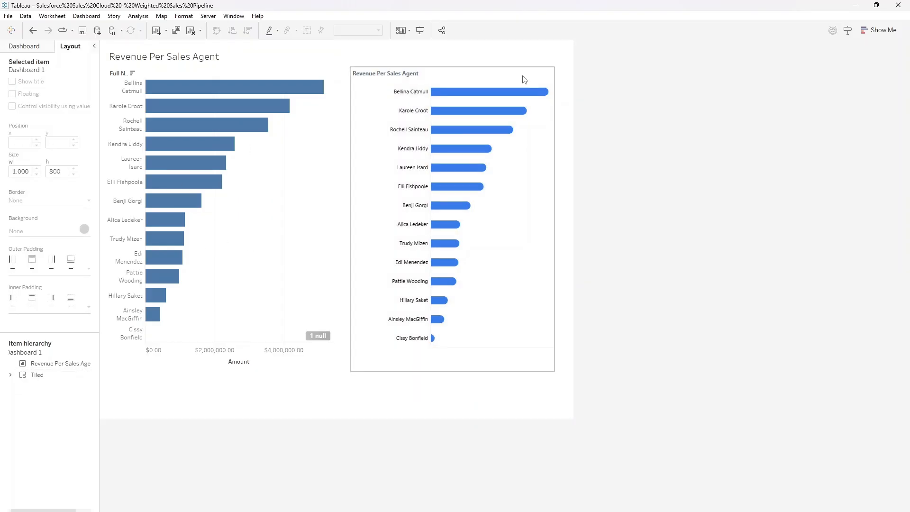
Remove the floating Revenue Per Sales Agent chart from the dashboard and duplicate the remaining bar chart's worksheet
left_click(523, 76)
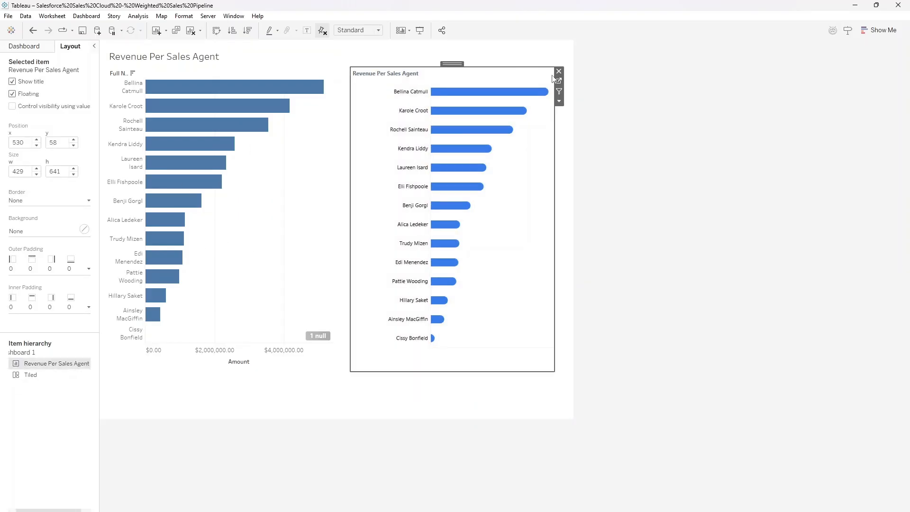
left_click(559, 71)
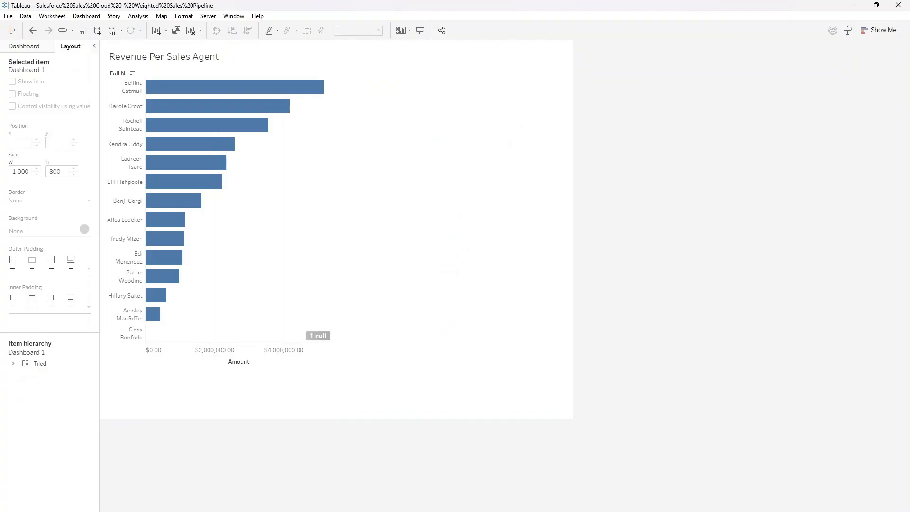
right_click(90, 509)
left_click(129, 421)
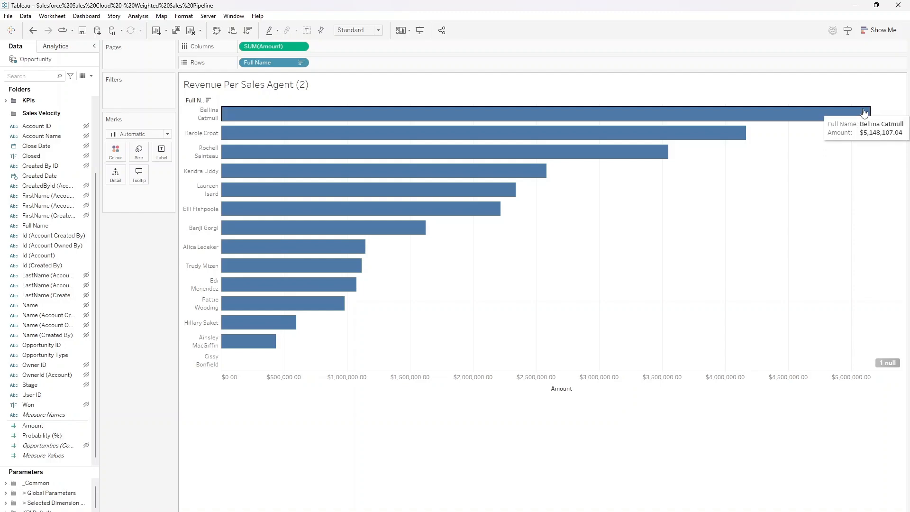
Add an ad hoc AVG(0) measure to Columns and combine it with Amount on one shared axis
double_click(331, 49)
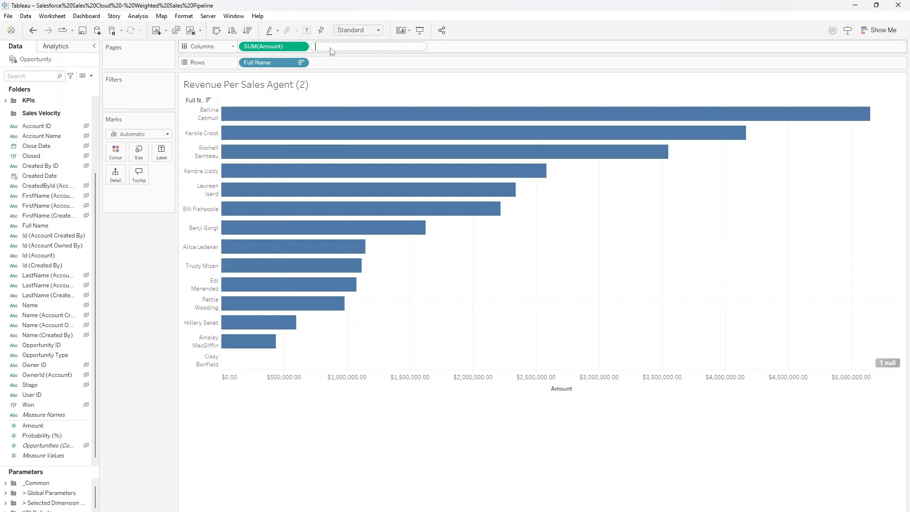
type("avg")
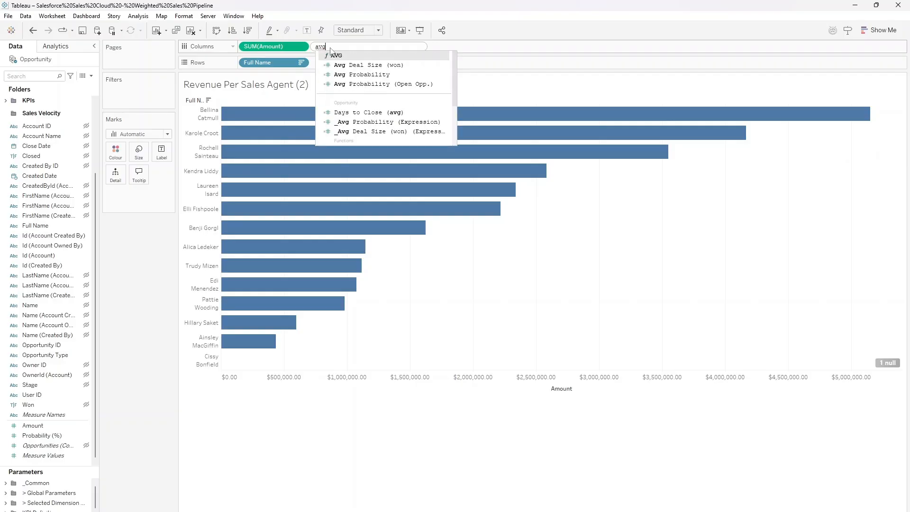
key("Return")
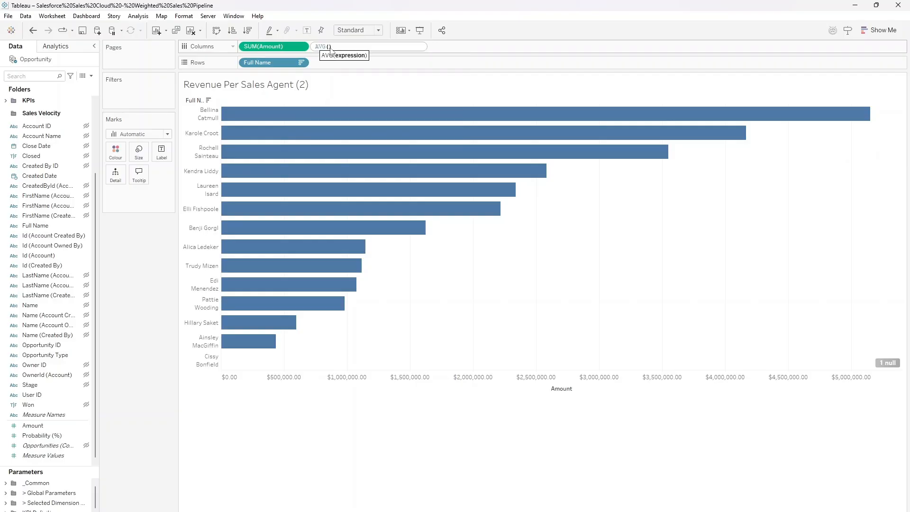
key("Return")
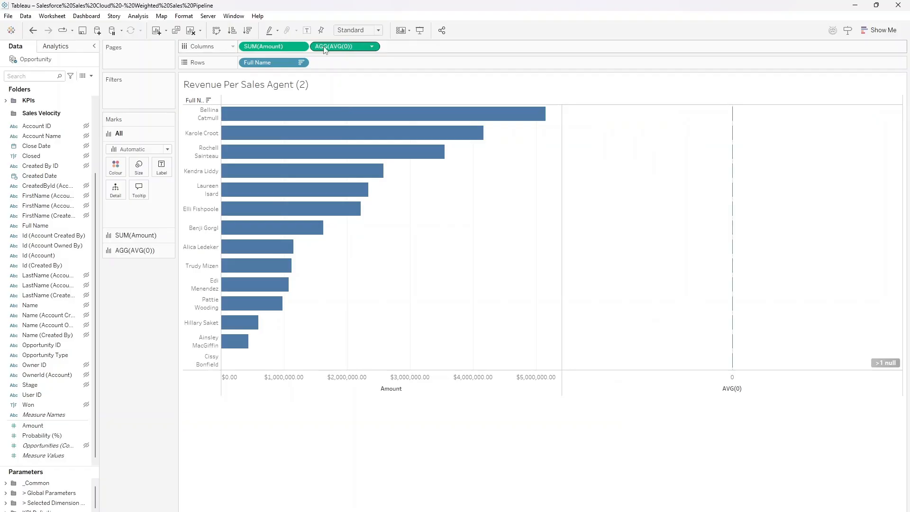
left_click_drag(325, 49, 349, 398)
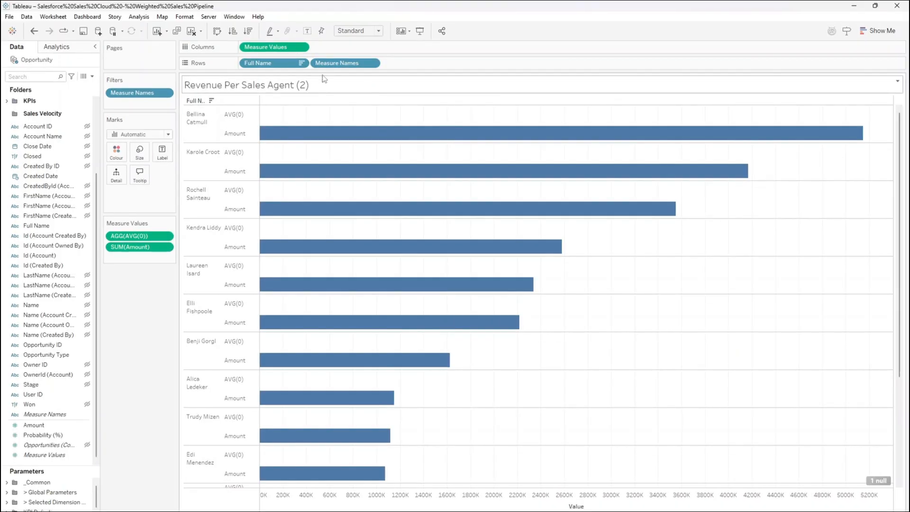
Turn the bars into thick Line marks, with Measure Names moved from Rows to Path
left_click(138, 137)
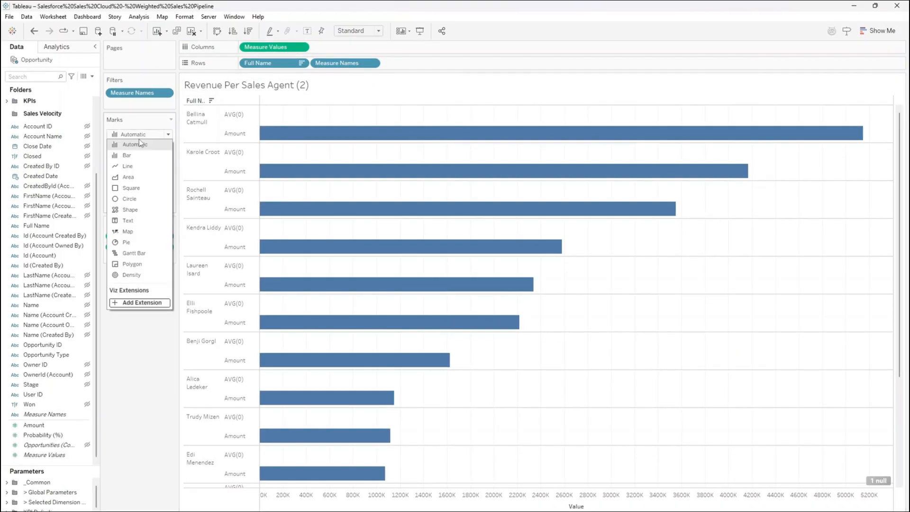
left_click(139, 166)
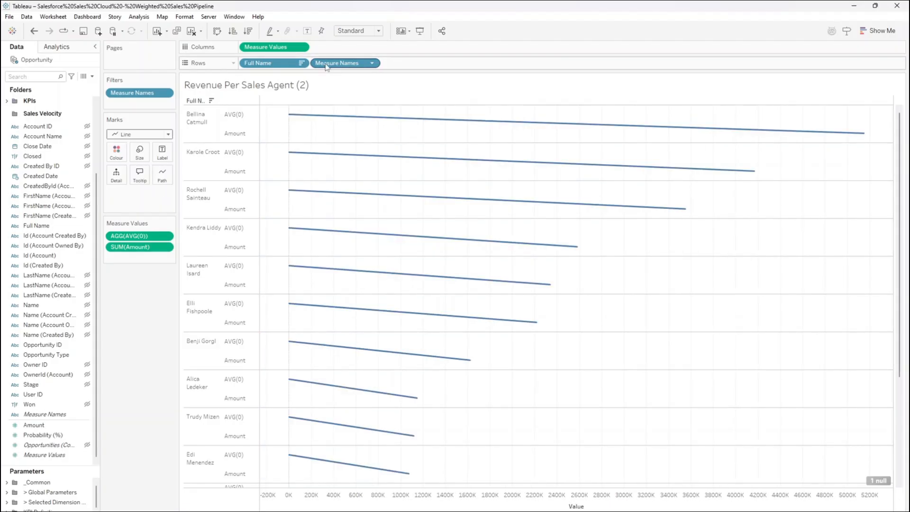
left_click_drag(330, 65, 165, 175)
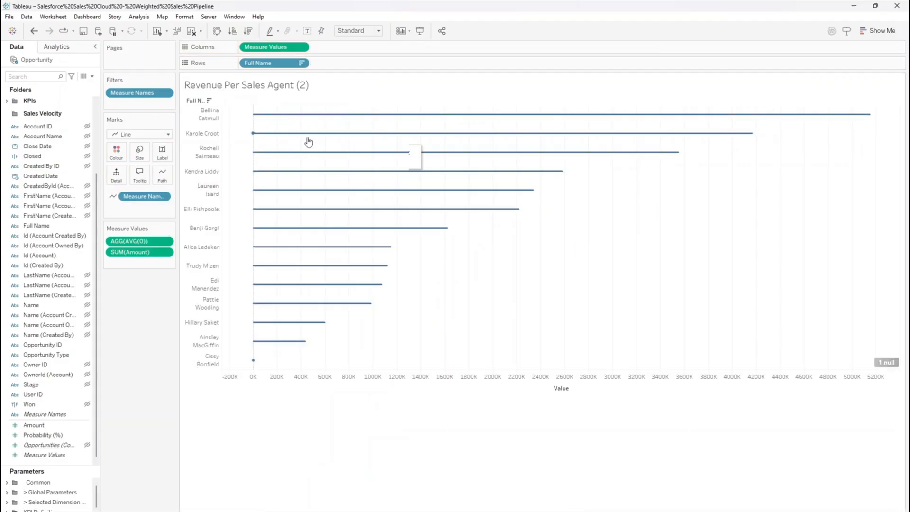
left_click(146, 155)
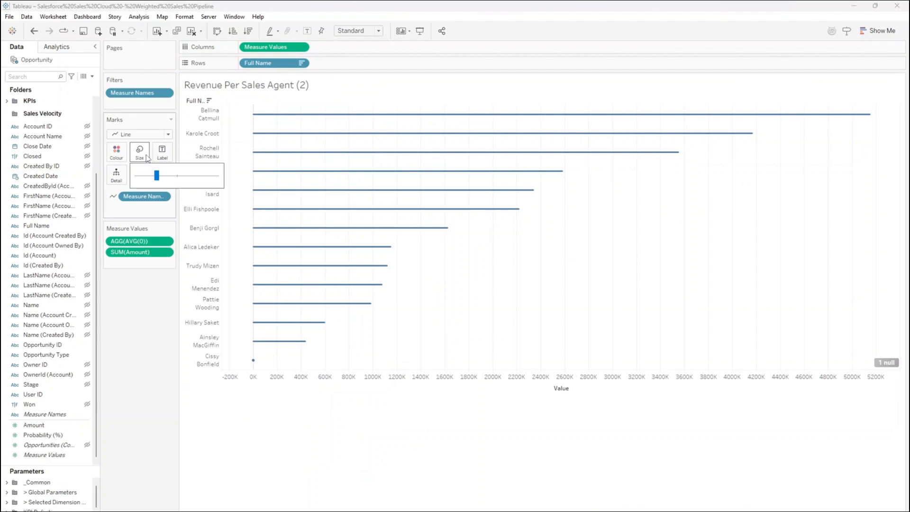
left_click(204, 178)
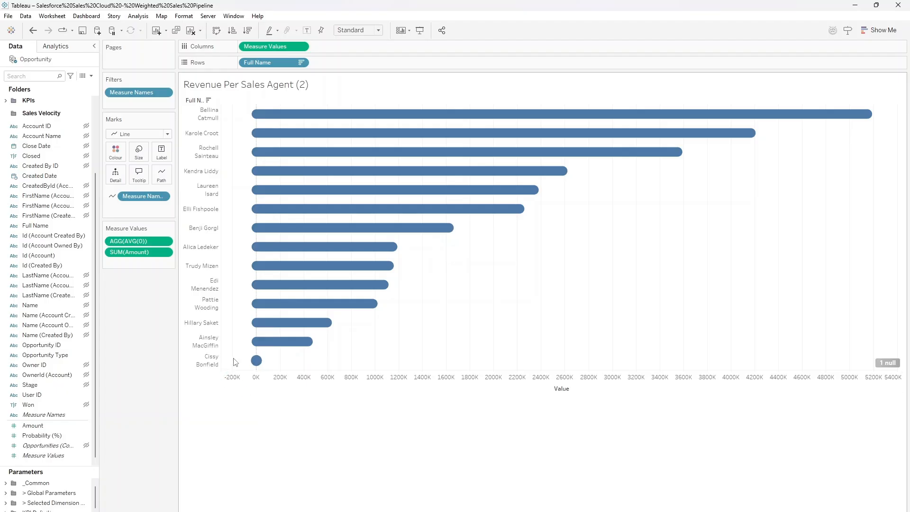
Set the value axis range to a fixed start of 0 with an automatic end, and hide the axis header
right_click(241, 377)
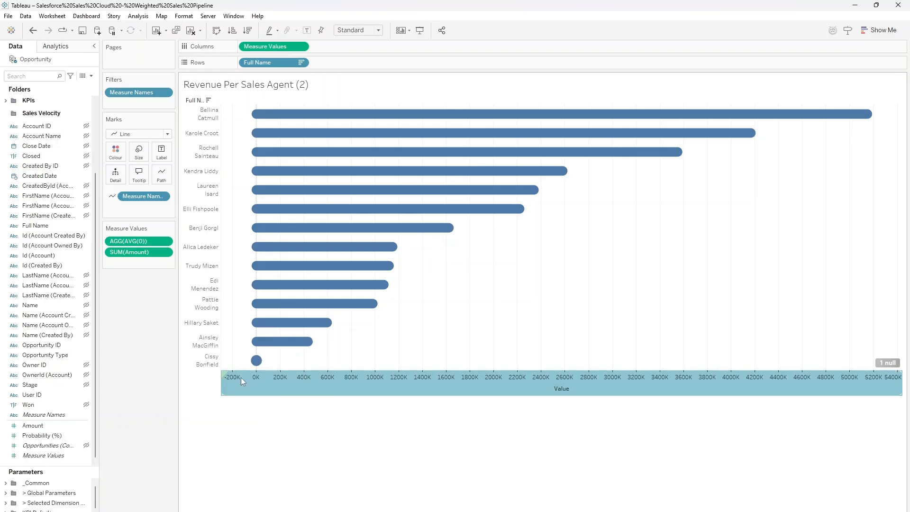
left_click(286, 387)
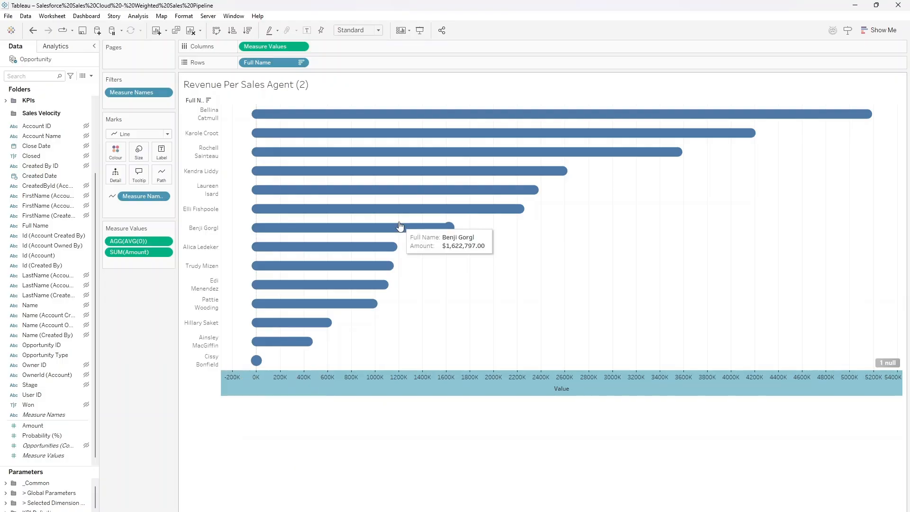
left_click(373, 203)
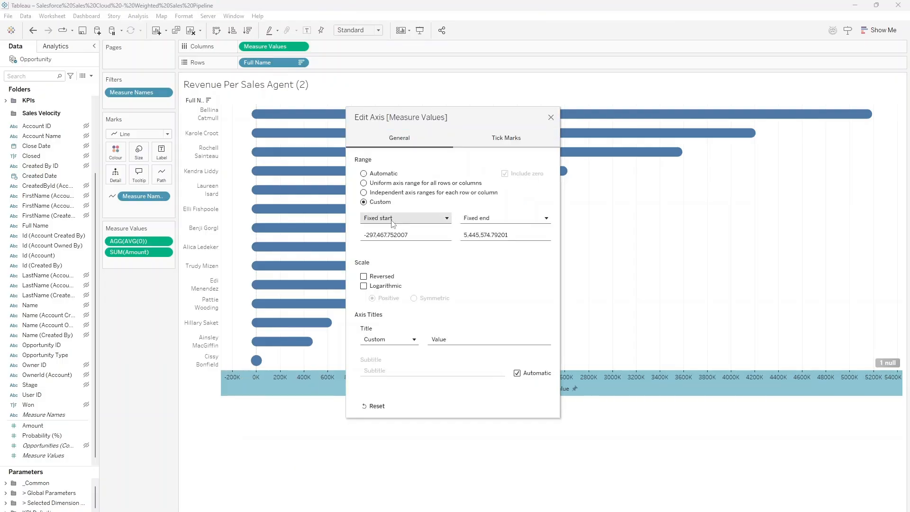
left_click(474, 223)
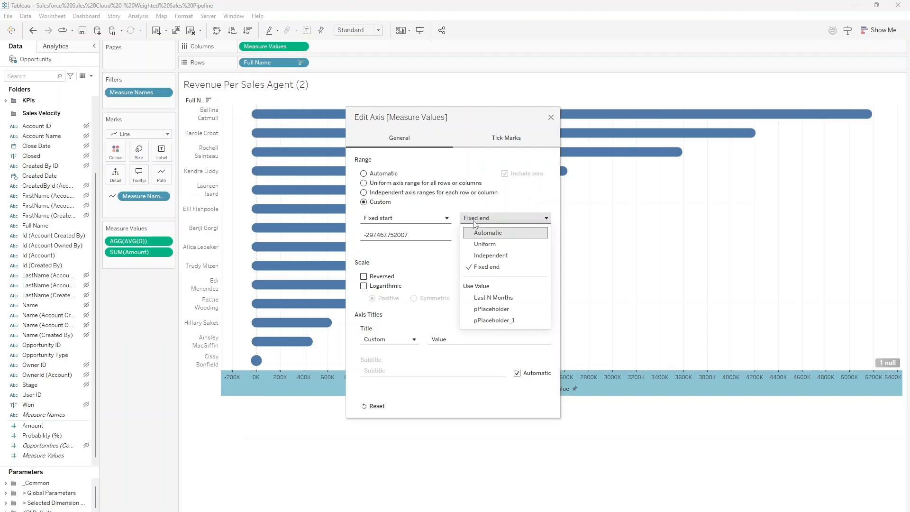
left_click(501, 233)
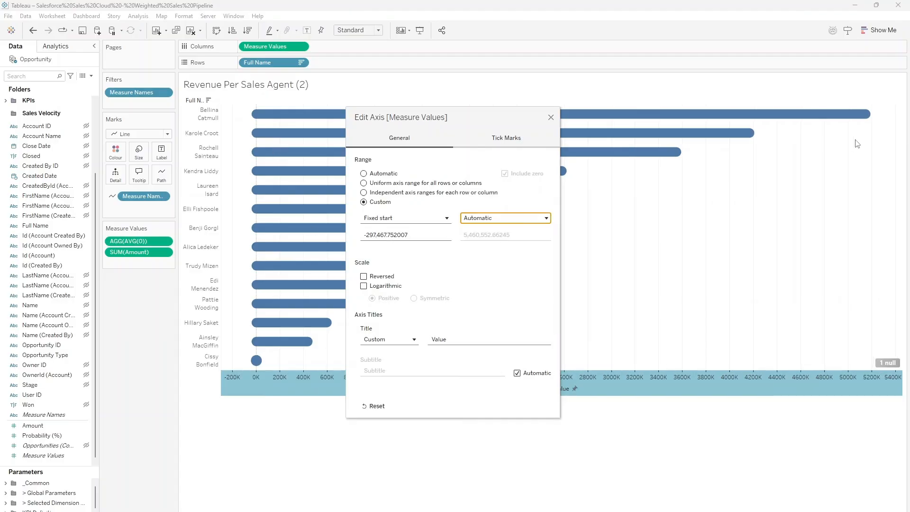
left_click(410, 233)
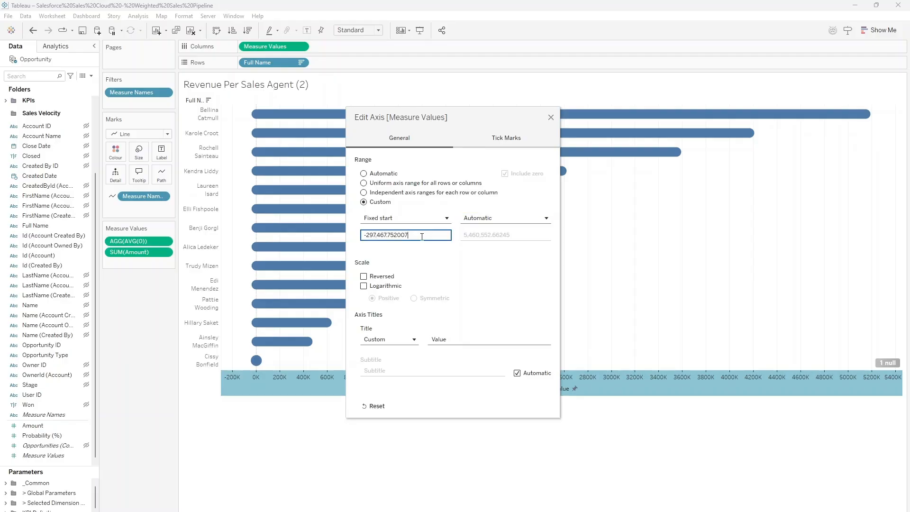
type("0")
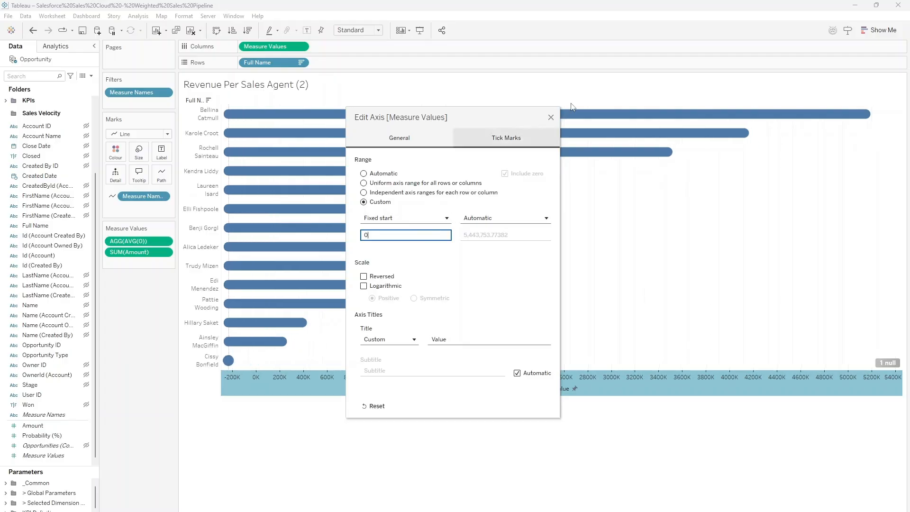
left_click(551, 117)
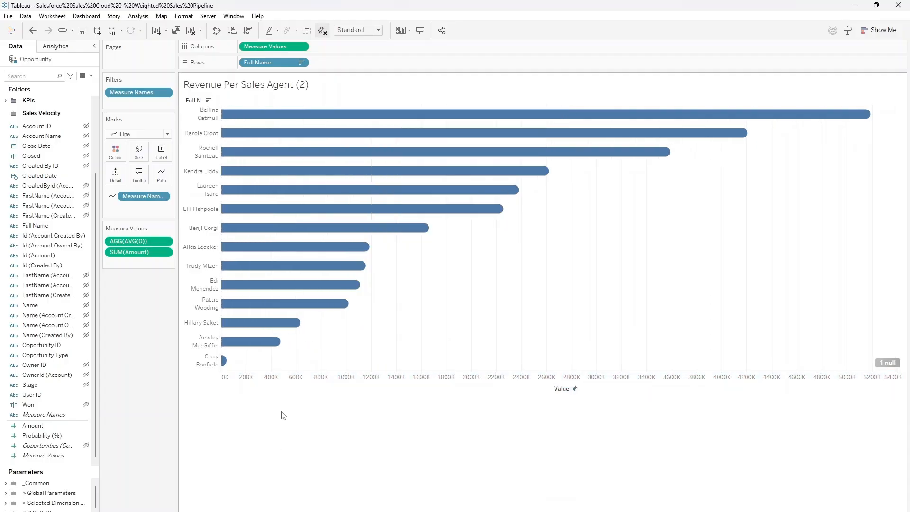
right_click(290, 377)
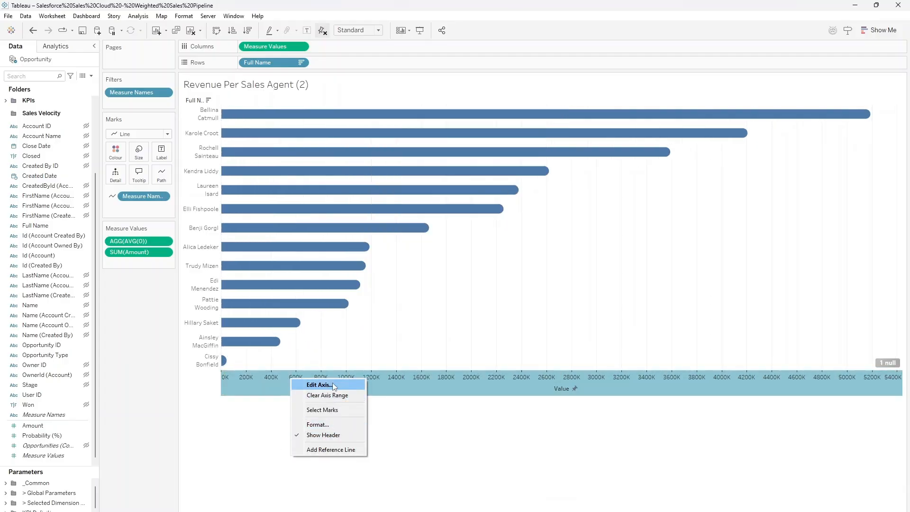
left_click(327, 435)
Set the worksheet's grand total pane and header borders to None and check the row and column border settings
right_click(436, 257)
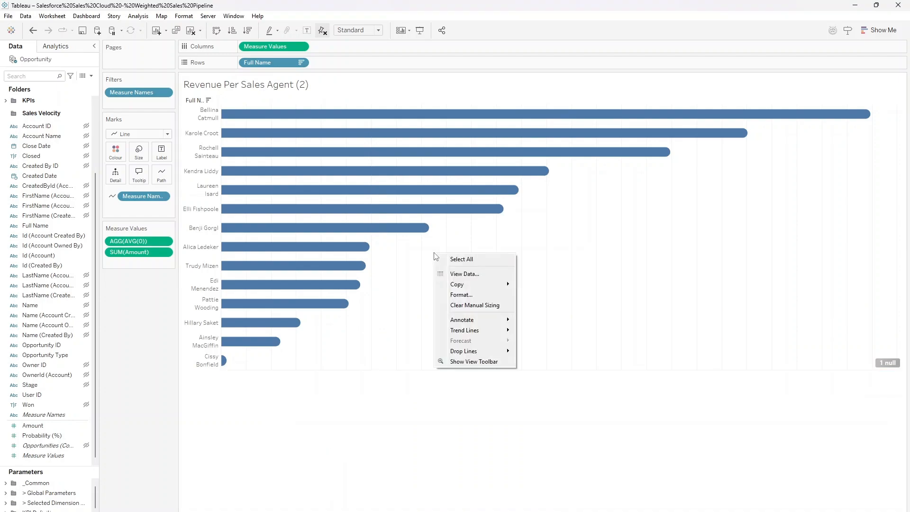
left_click(463, 297)
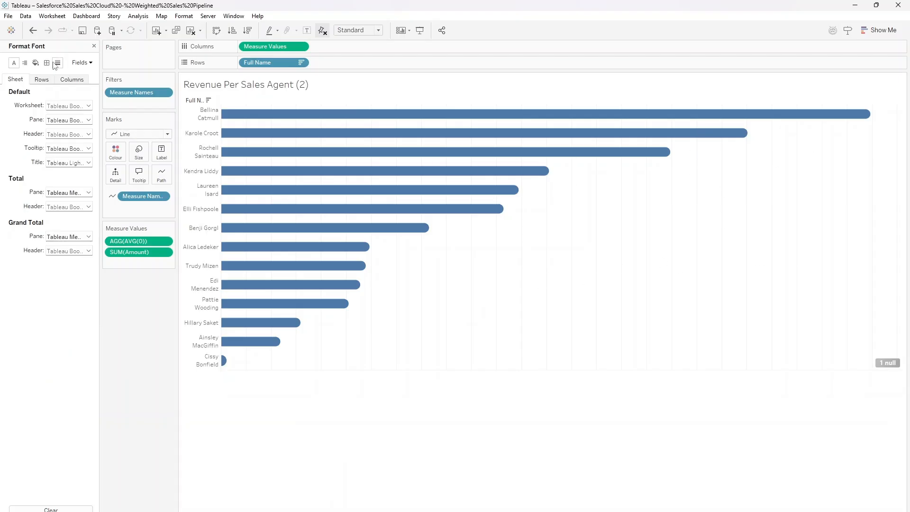
left_click(36, 63)
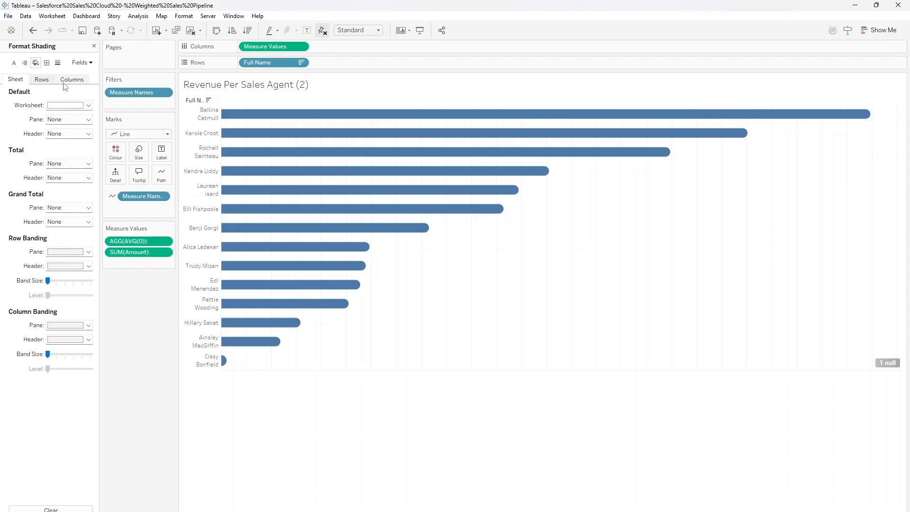
left_click(46, 63)
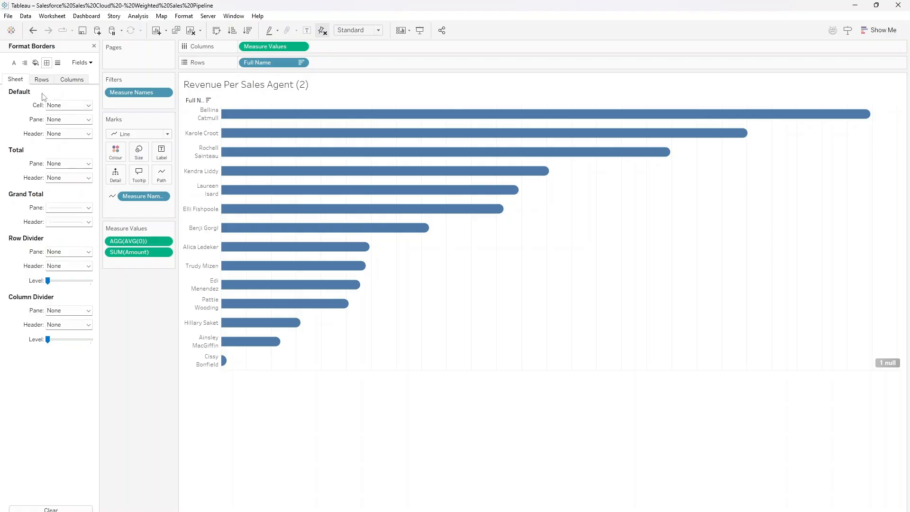
left_click(56, 207)
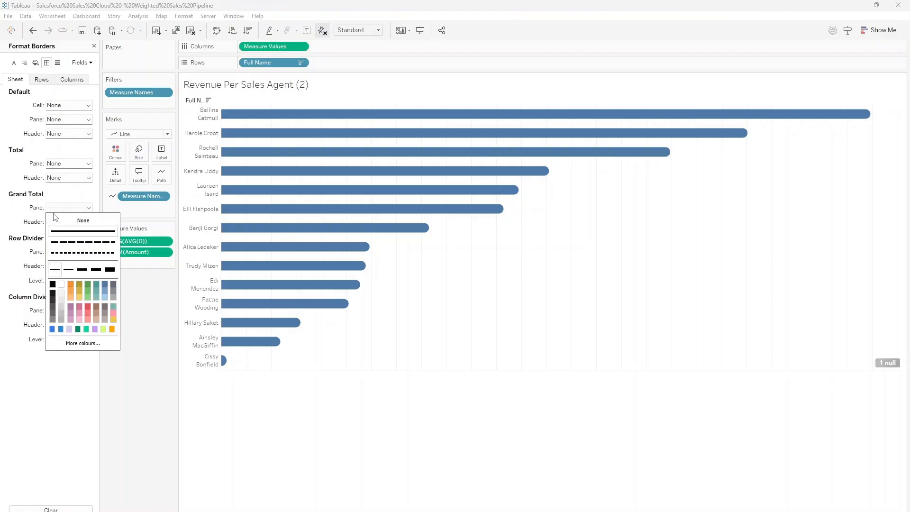
left_click(61, 219)
left_click(67, 221)
left_click(66, 235)
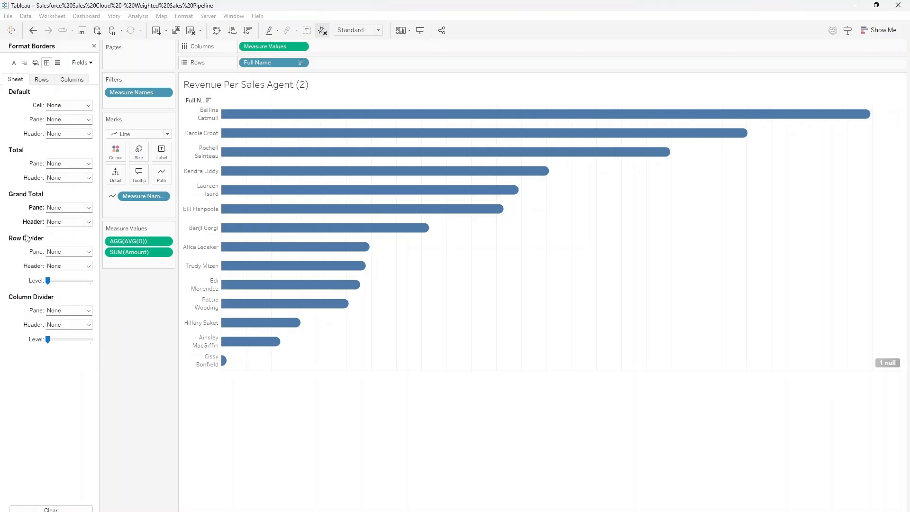
left_click(50, 81)
left_click(73, 81)
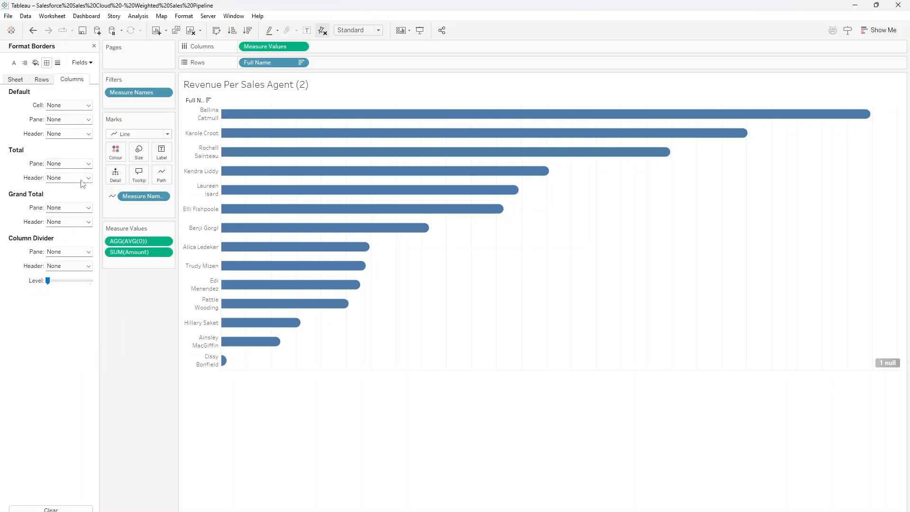
Set the worksheet's zero lines and the column grid lines to None
left_click(57, 64)
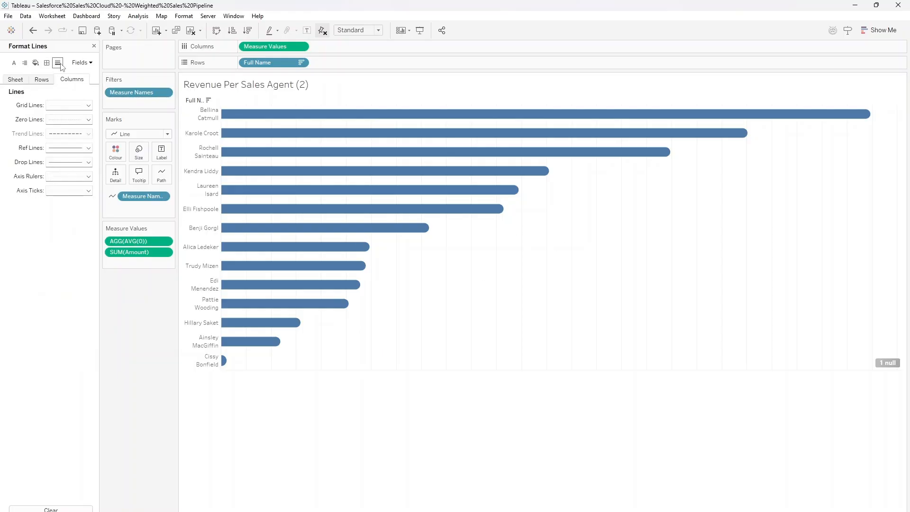
left_click(15, 80)
left_click(56, 118)
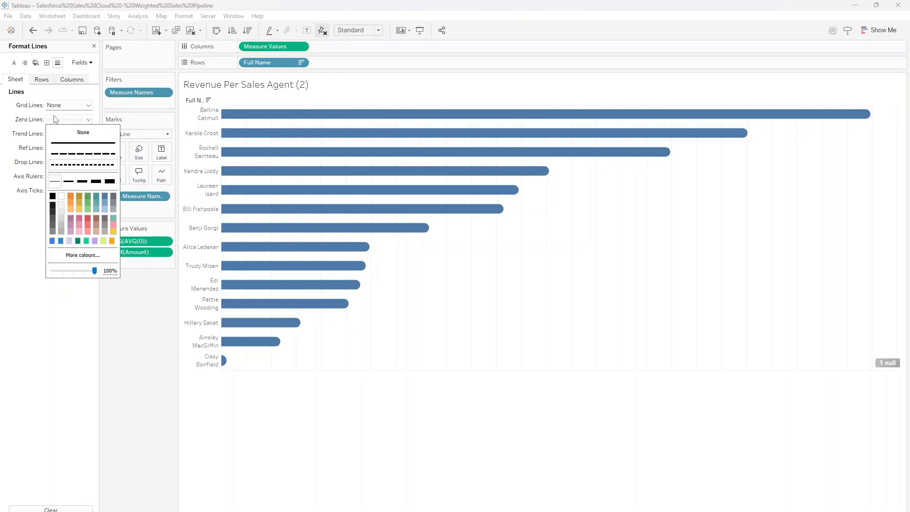
left_click(39, 80)
left_click(71, 79)
left_click(76, 105)
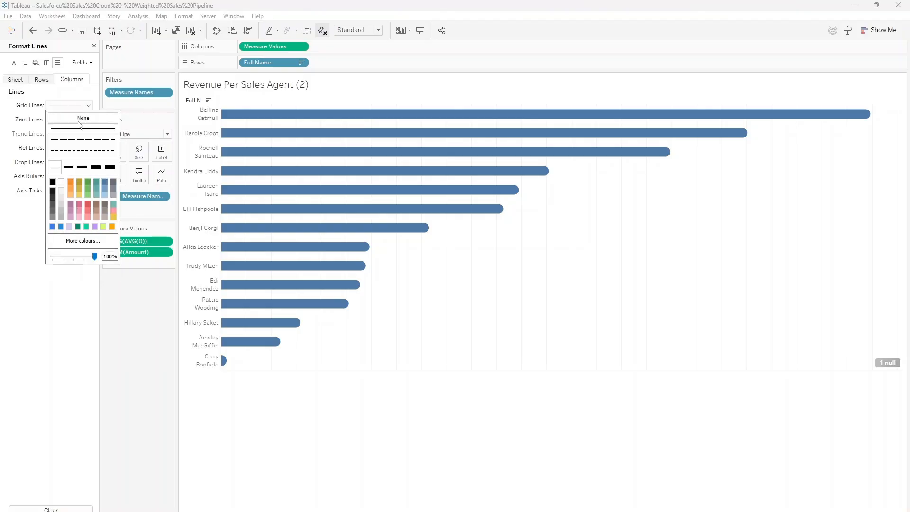
left_click(80, 120)
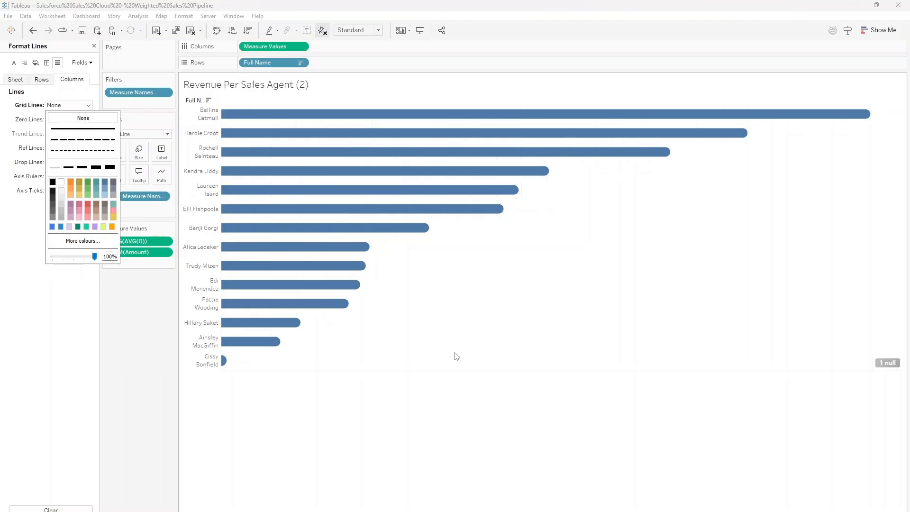
Widen the Full Name header column so each agent's name fits on one line
left_click(248, 245)
left_click_drag(263, 245, 120, 259)
Format the worksheet title as bold Segoe UI at size 9 and apply it
double_click(278, 88)
left_click(213, 250)
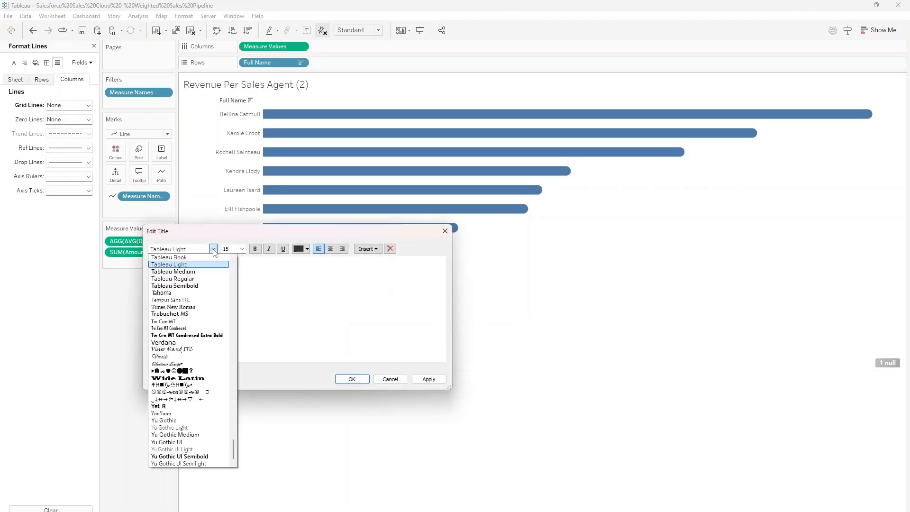
key("s")
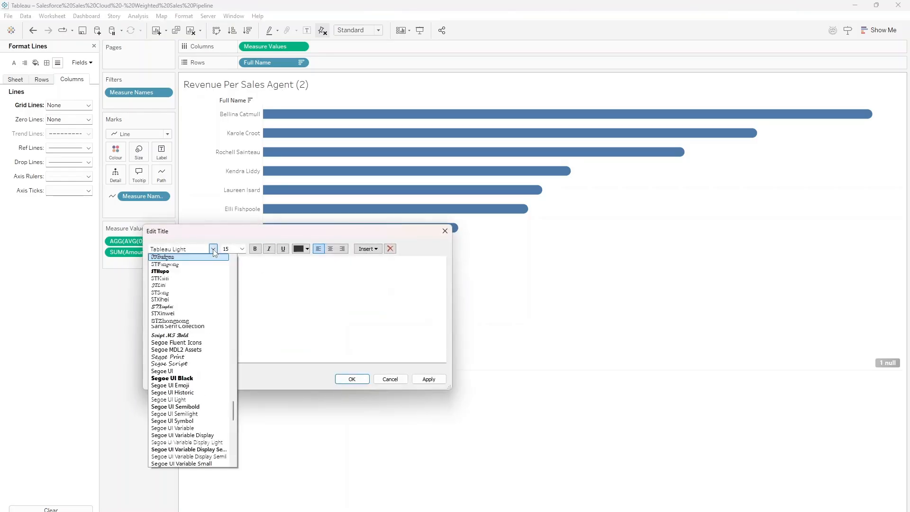
left_click(178, 370)
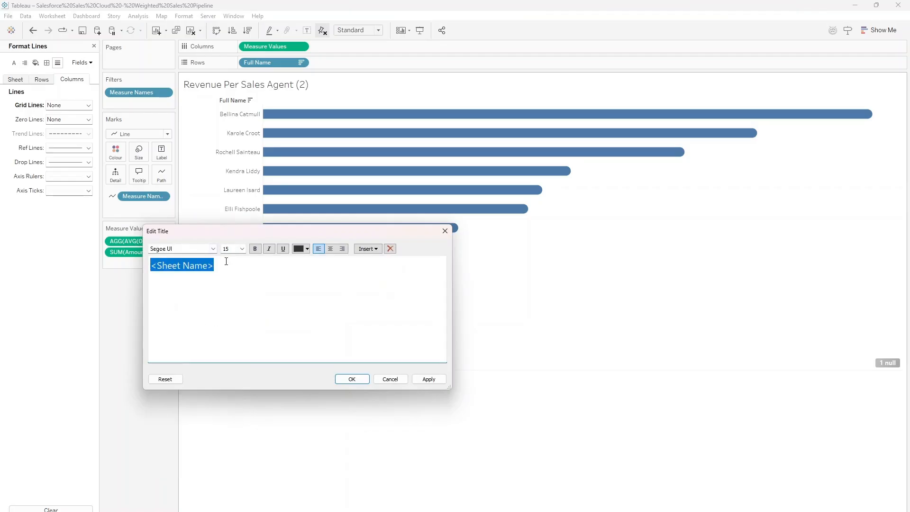
left_click(242, 255)
left_click(233, 263)
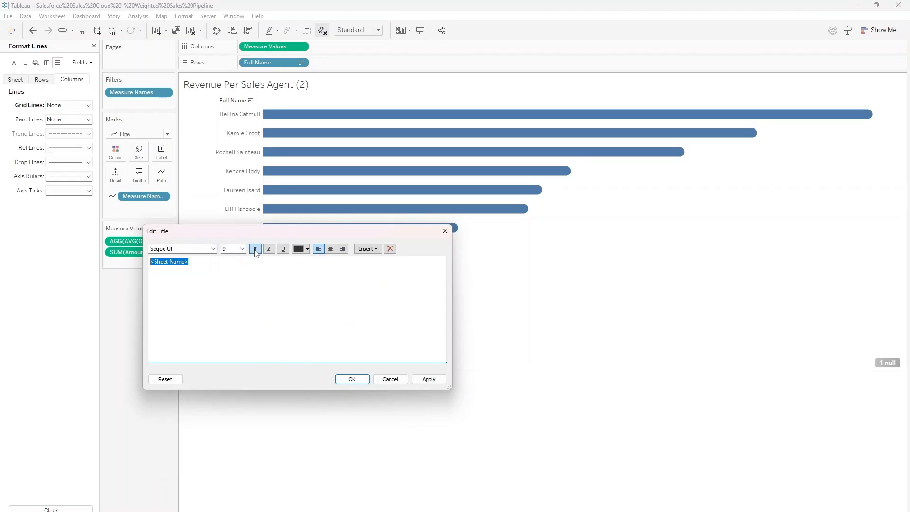
left_click(255, 250)
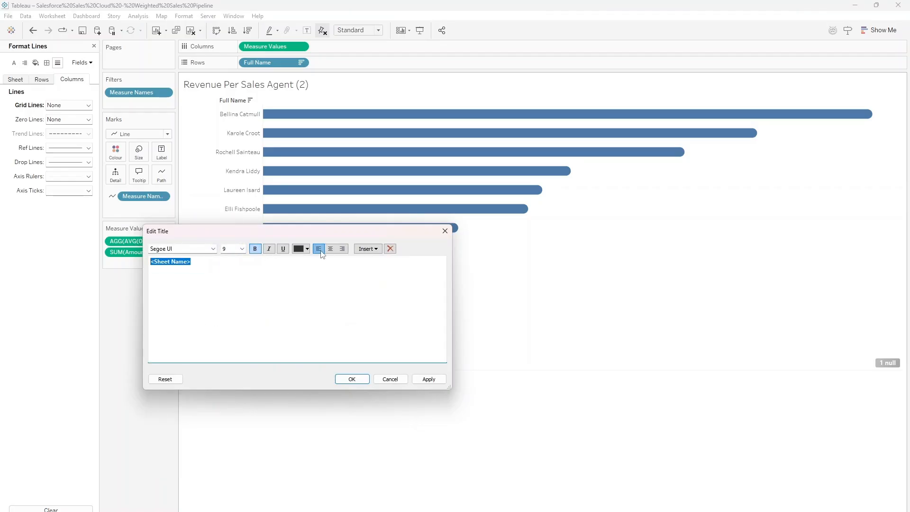
left_click(428, 378)
left_click(352, 378)
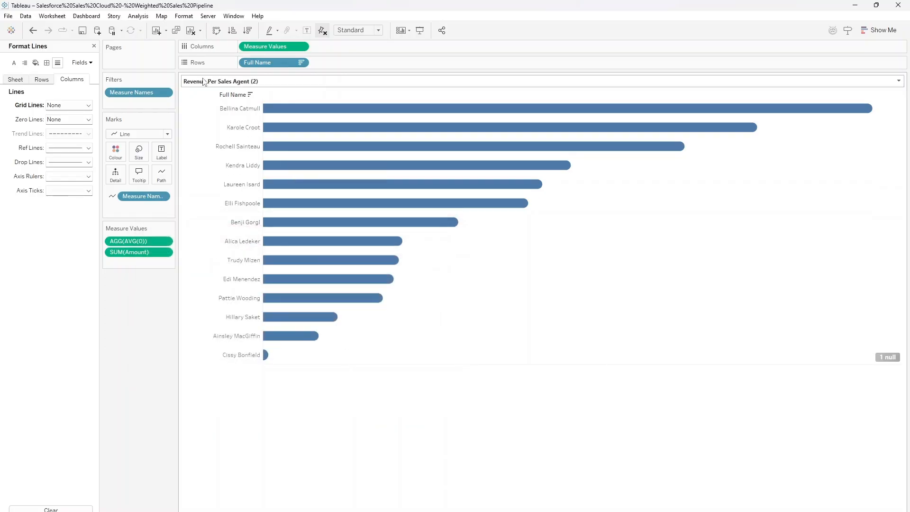
Change the worksheet title's font colour to dark grey and apply it
double_click(254, 84)
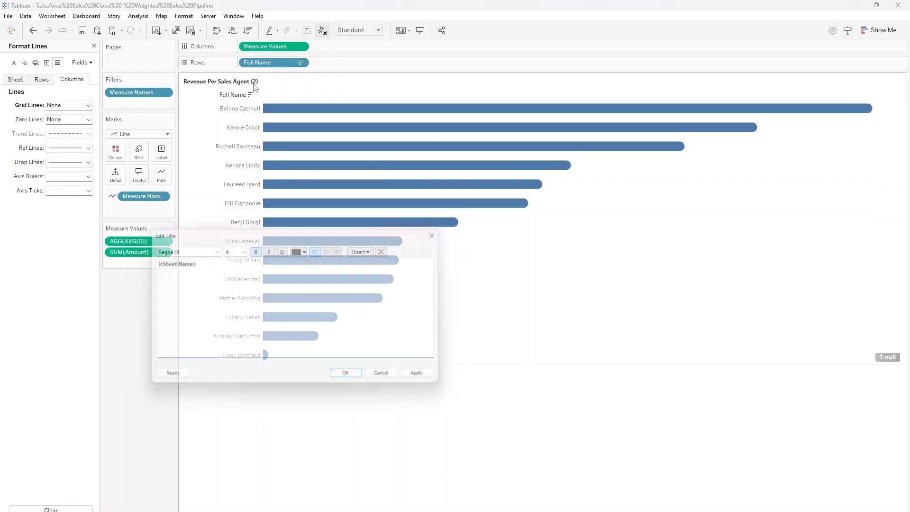
left_click(306, 249)
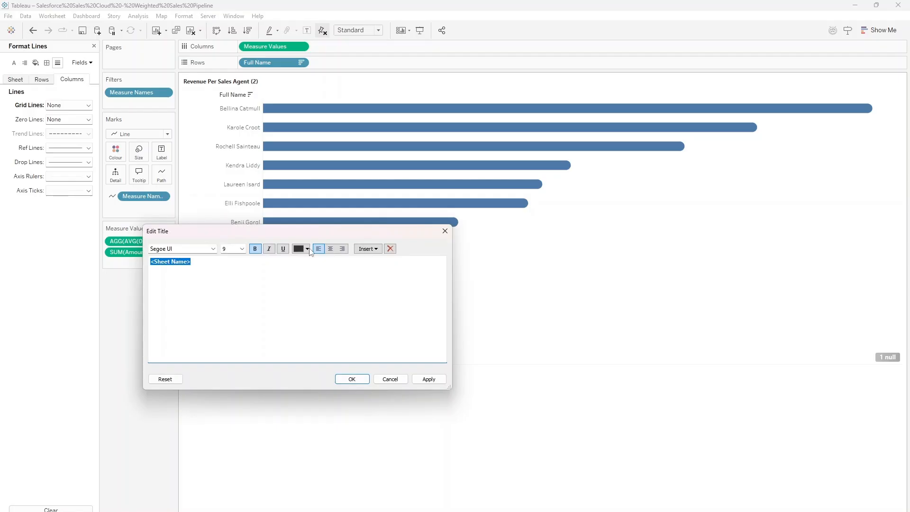
left_click(358, 259)
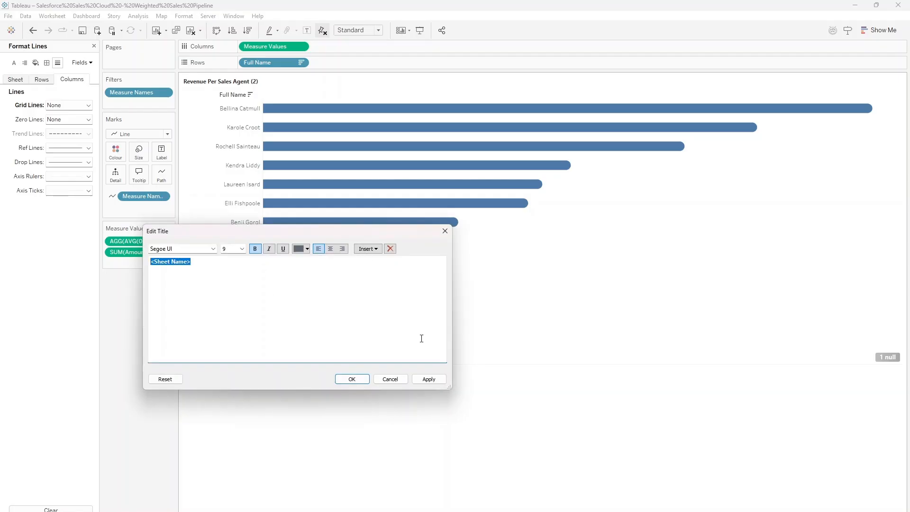
left_click(417, 378)
left_click(353, 379)
Set the Full Name header font to Segoe UI, 8 pt, in black
right_click(249, 111)
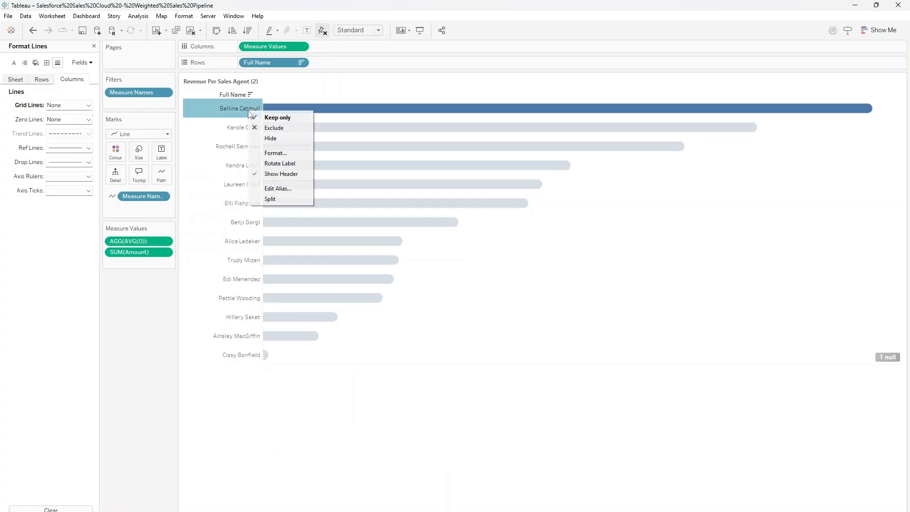
left_click(275, 152)
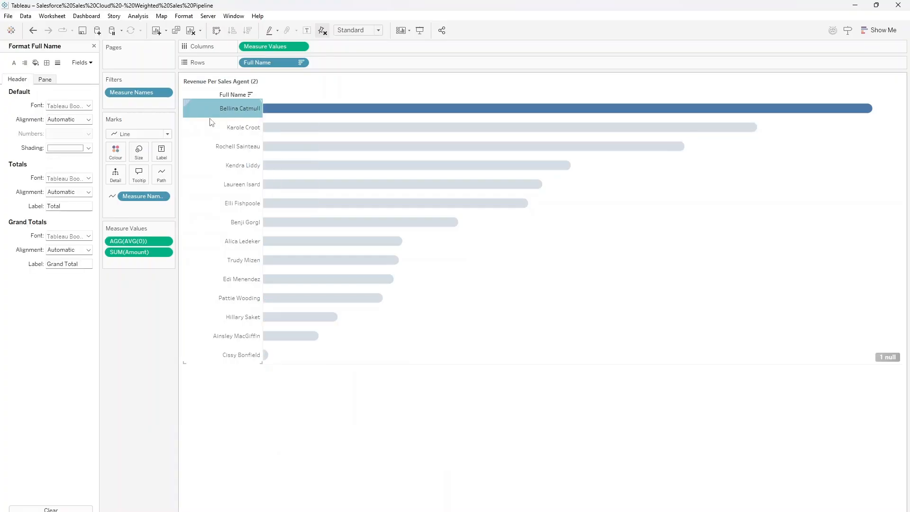
left_click(58, 108)
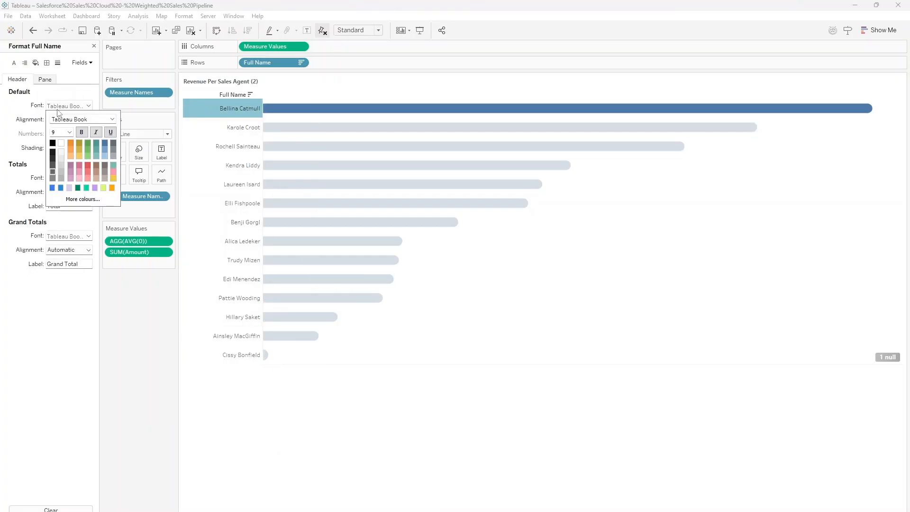
left_click(112, 119)
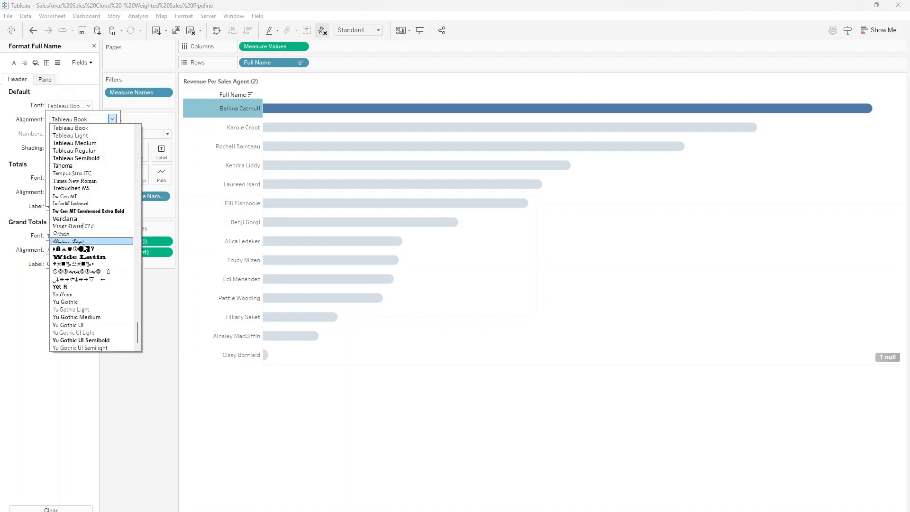
scroll(84, 243, "up", 8)
left_click(76, 248)
left_click(70, 132)
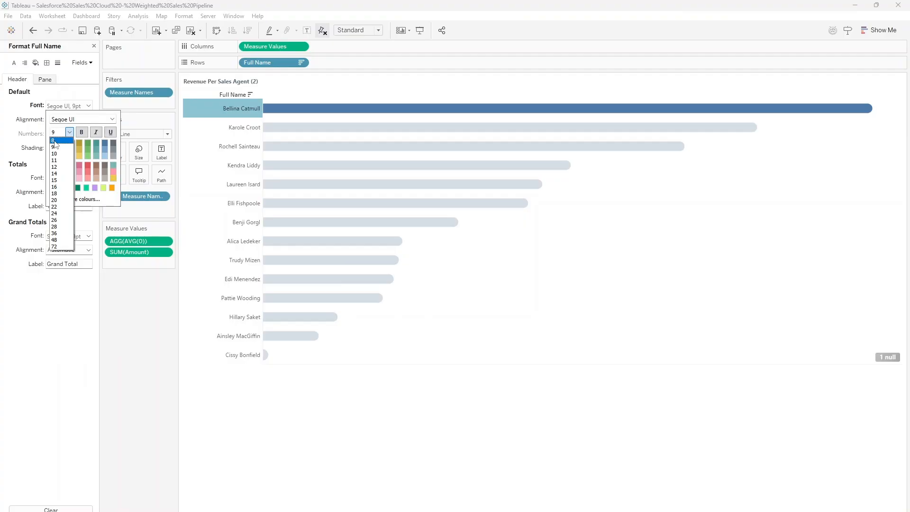
left_click(55, 141)
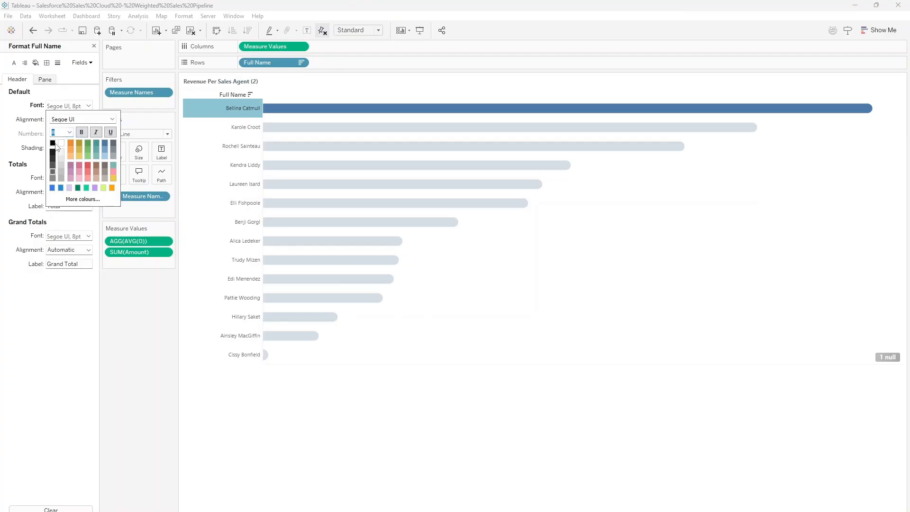
left_click(331, 408)
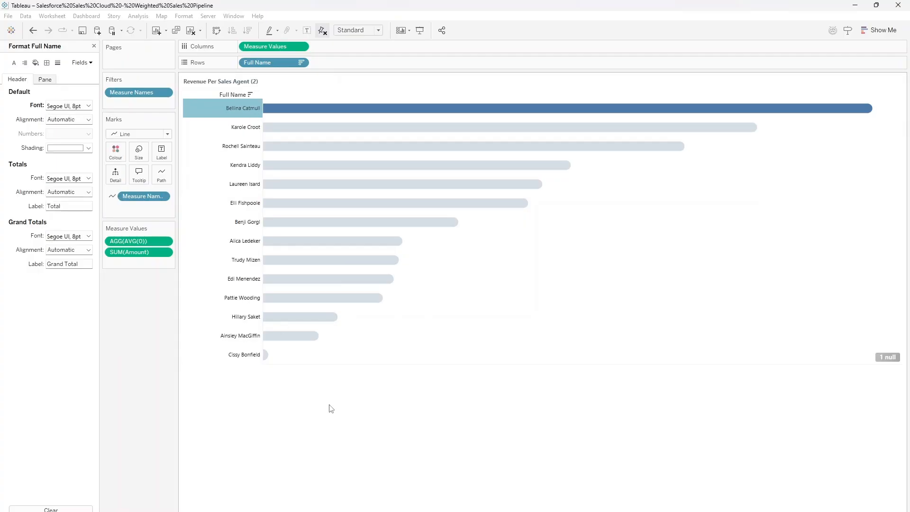
Hide the Full Name field label above the rows and recolour the bars bright blue using the first custom colour
right_click(232, 95)
left_click(279, 194)
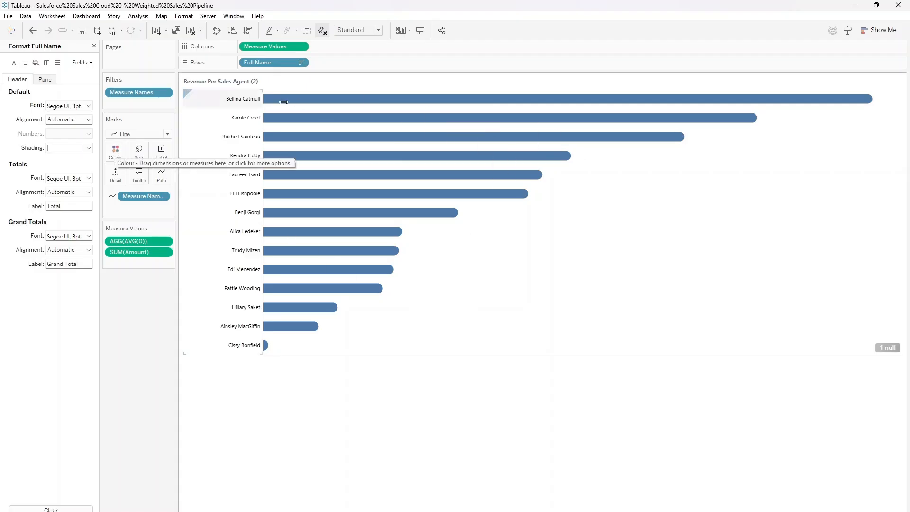
left_click(117, 154)
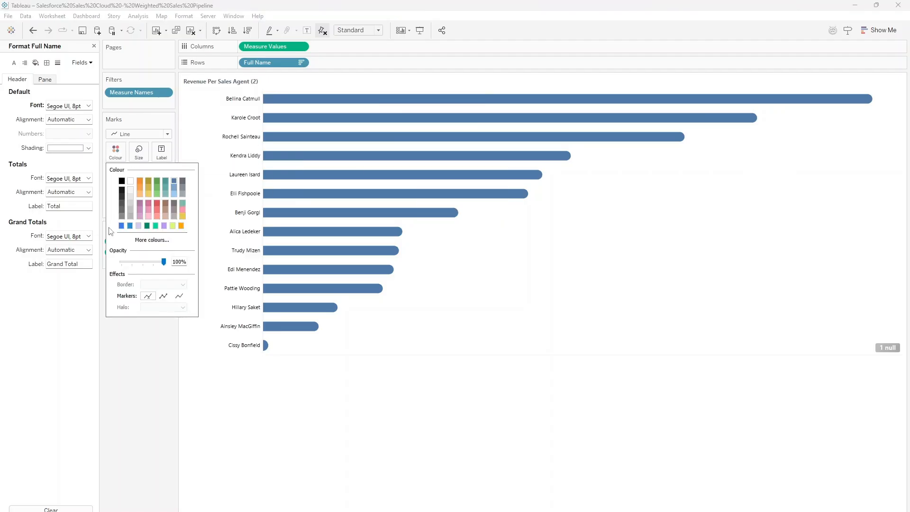
left_click(121, 226)
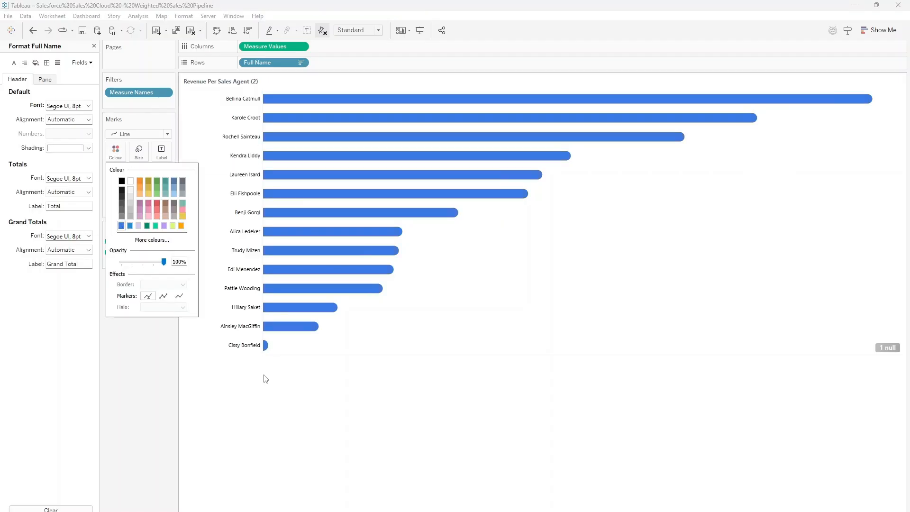
left_click(548, 396)
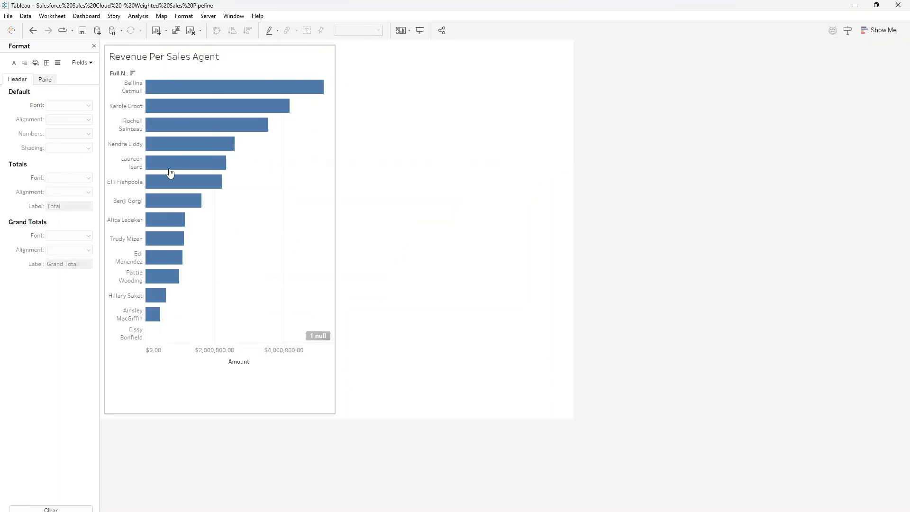
Switch to Figma and draw a rectangle about 365 × 542 on the Containers page, rounding its corners to a radius of about 35
left_click(472, 184)
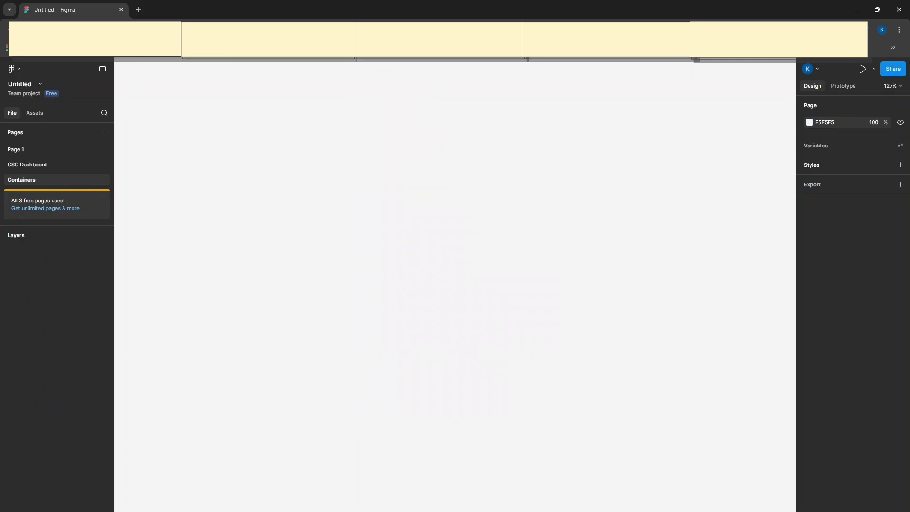
mouse_move(282, 146)
left_mouse_down()
mouse_move(436, 412)
mouse_move(502, 472)
left_mouse_up()
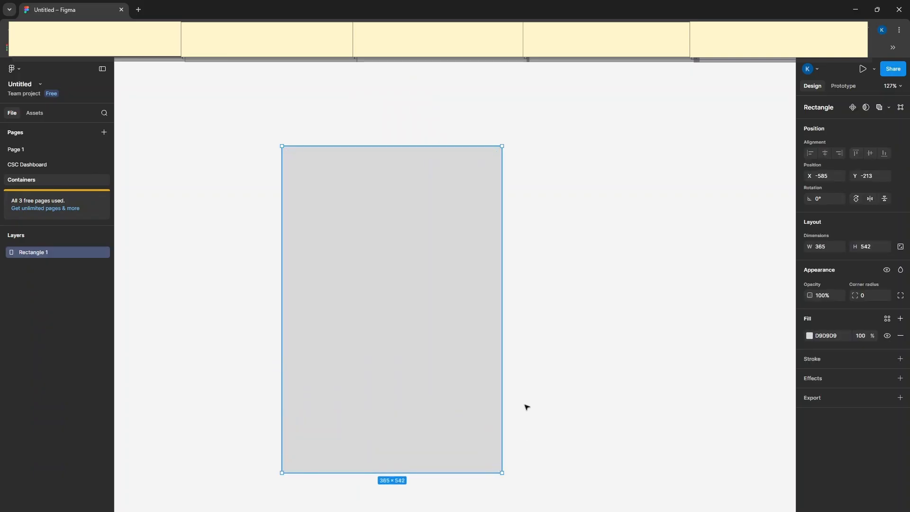
left_click_drag(496, 468, 481, 452)
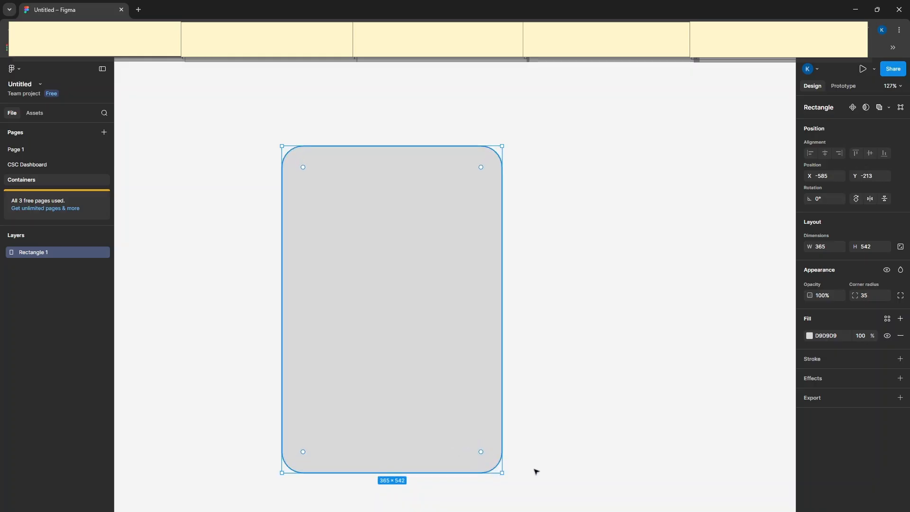
Fill the rounded rectangle with F3F3F3 and add a drop shadow with an X offset of 4
left_click(806, 336)
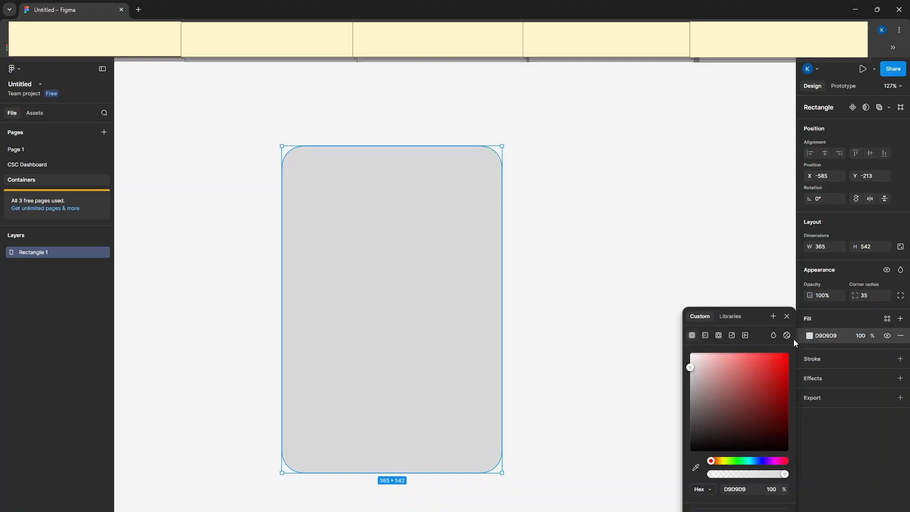
left_click_drag(690, 367, 691, 366)
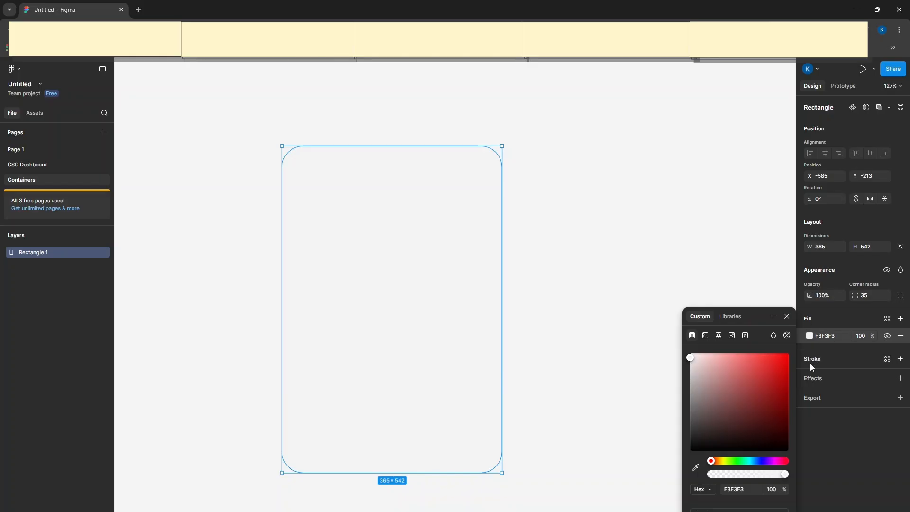
left_click(900, 378)
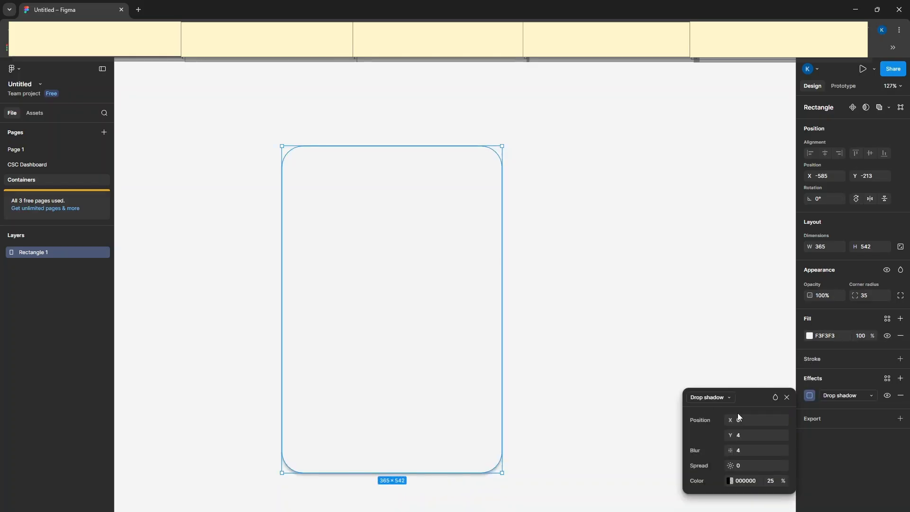
type("4")
key("Return")
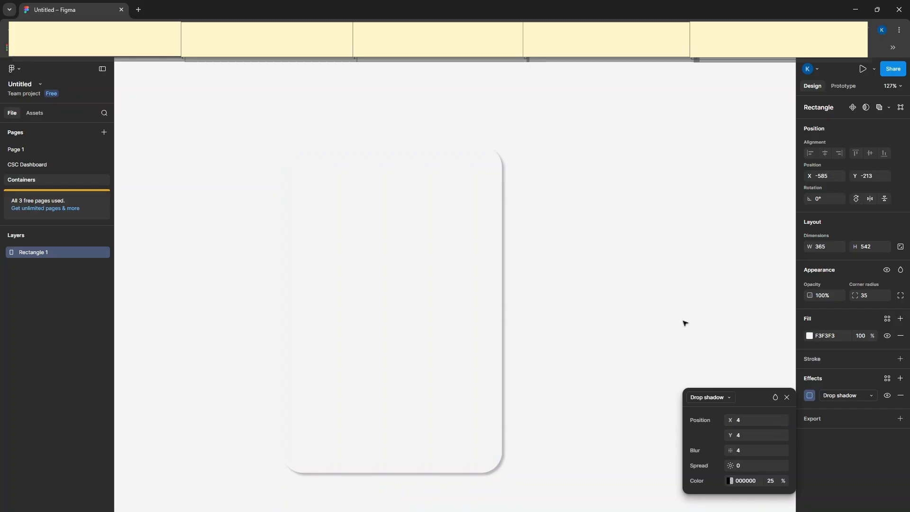
left_click(557, 205)
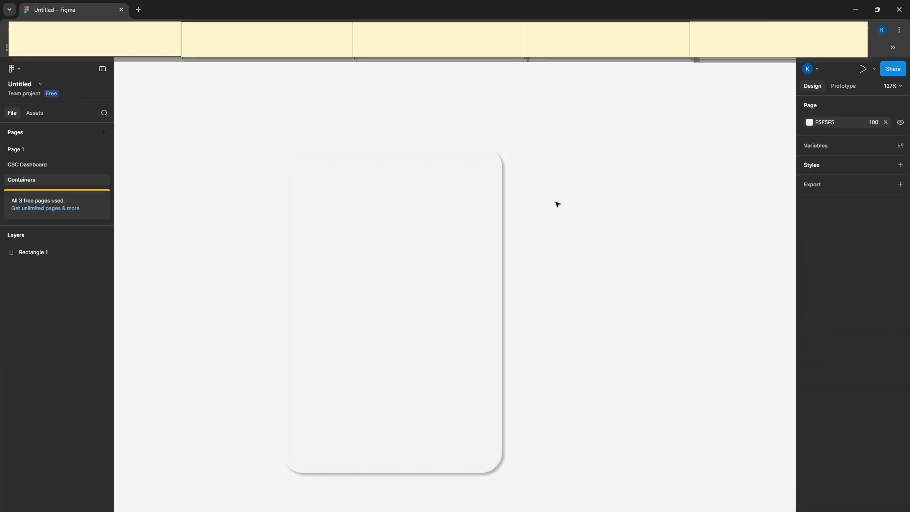
Export the rounded rectangle from Figma as a PNG image
left_click(467, 233)
left_click(813, 420)
left_click(836, 454)
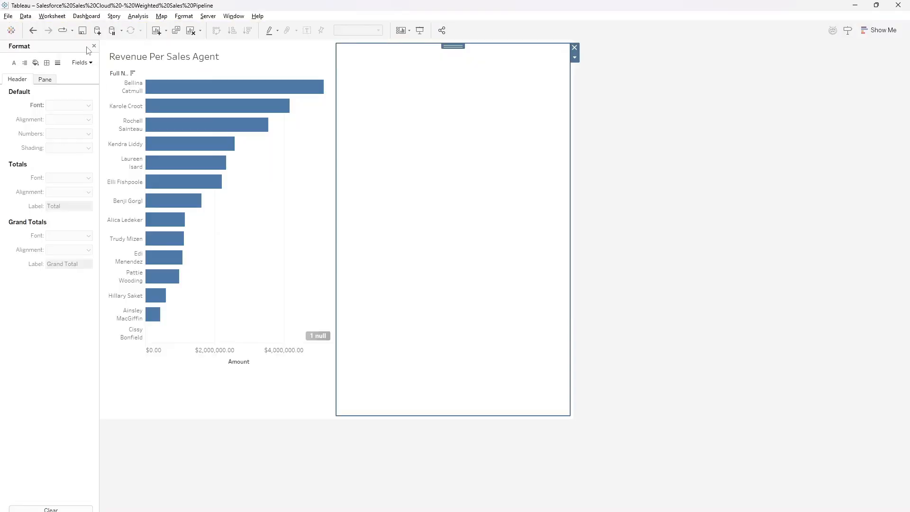
Return to the Tableau dashboard and insert an image object in the blank area using the file Rectangle 1 (47).png
left_click_drag(30, 464, 450, 216)
left_click_drag(450, 215, 449, 215)
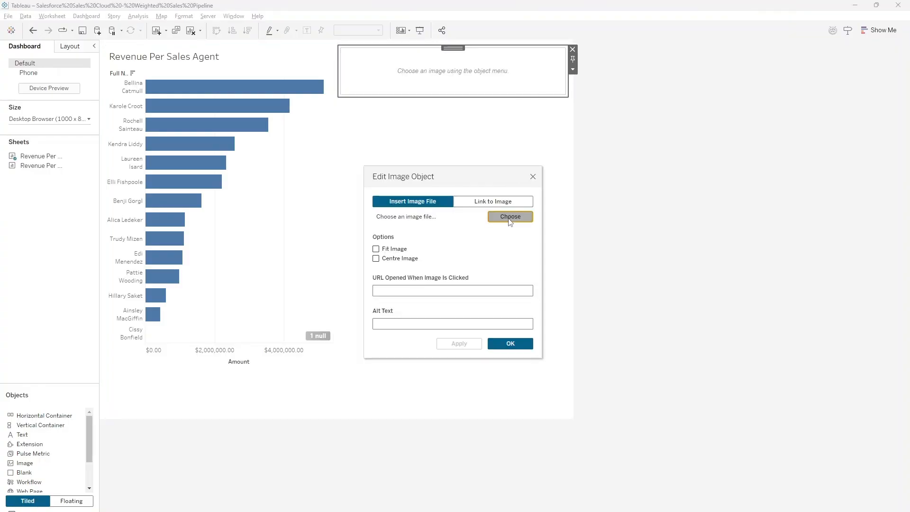
left_click(509, 217)
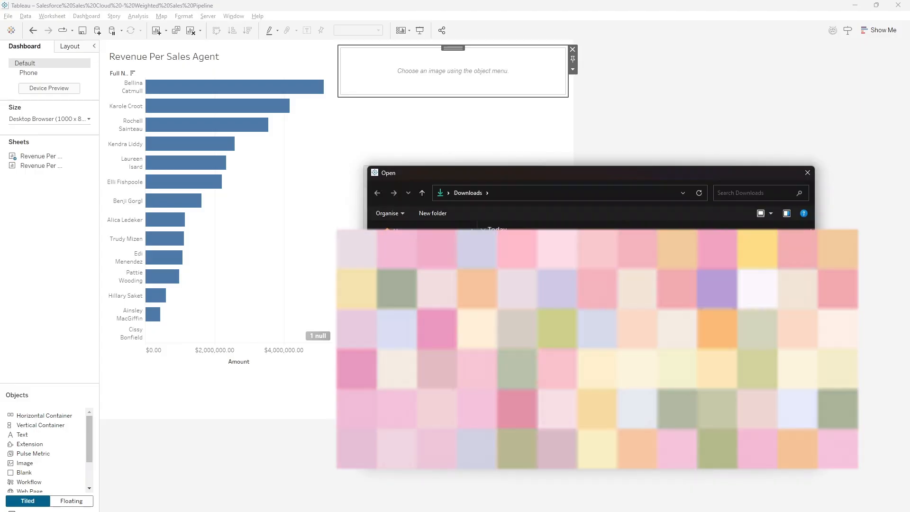
double_click(568, 265)
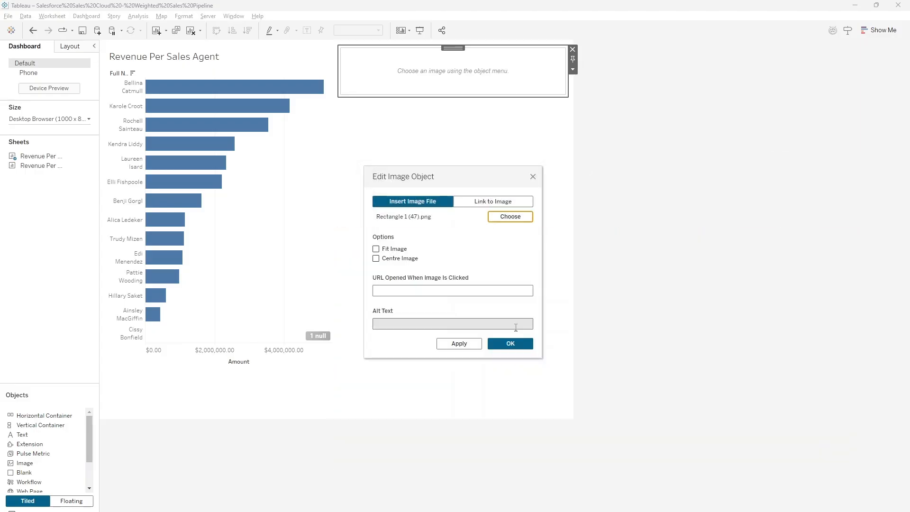
left_click(510, 343)
Make the card image floating and fitted to its frame, and enlarge it to cover the blank area beside the bar chart
left_click(572, 69)
left_click(597, 133)
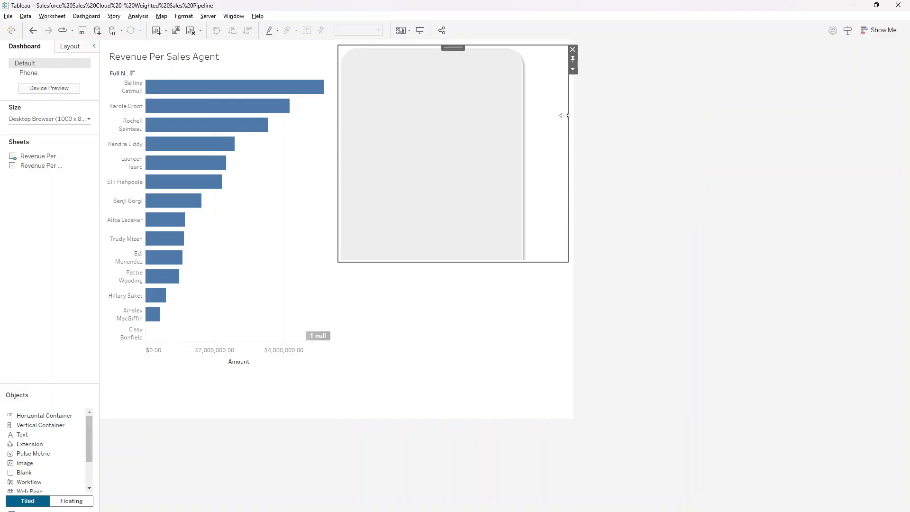
left_click_drag(389, 56, 403, 39)
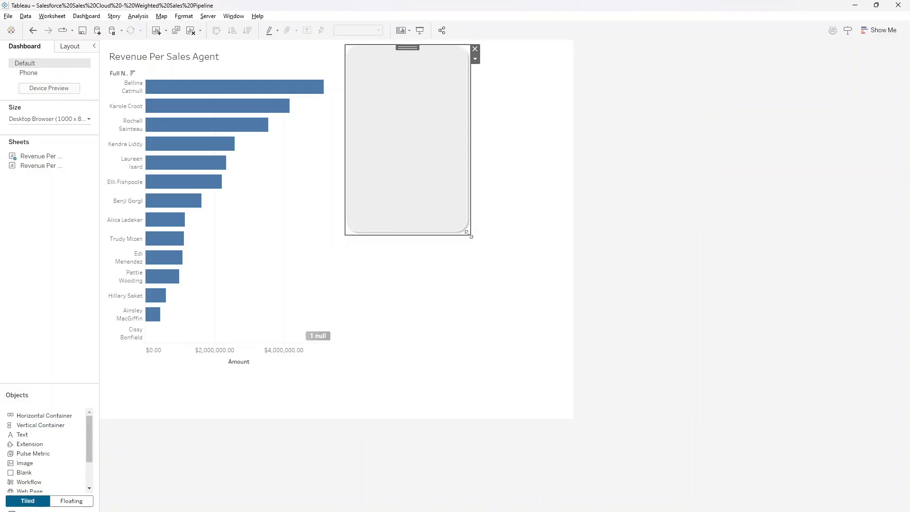
left_click_drag(472, 240, 573, 416)
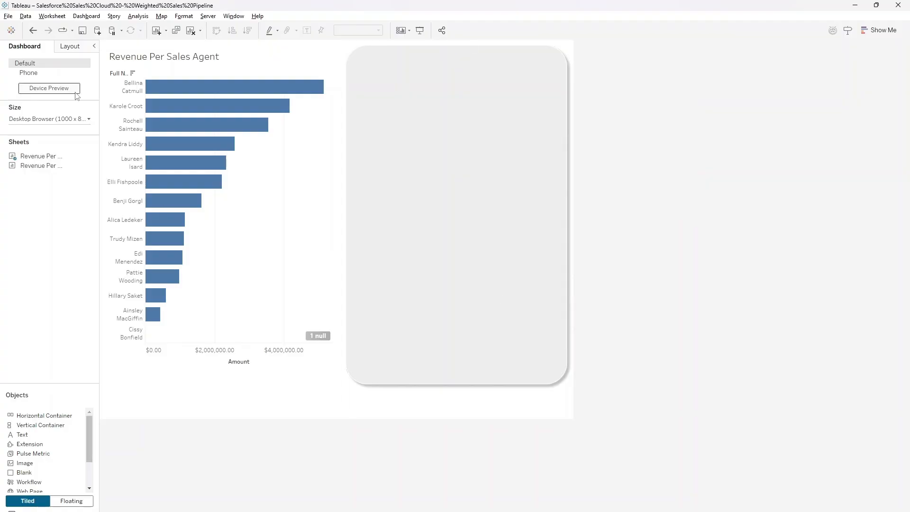
Add the Revenue Per Sales Agent (2) sheet with rounded bars to the dashboard and make it floating
left_click(70, 45)
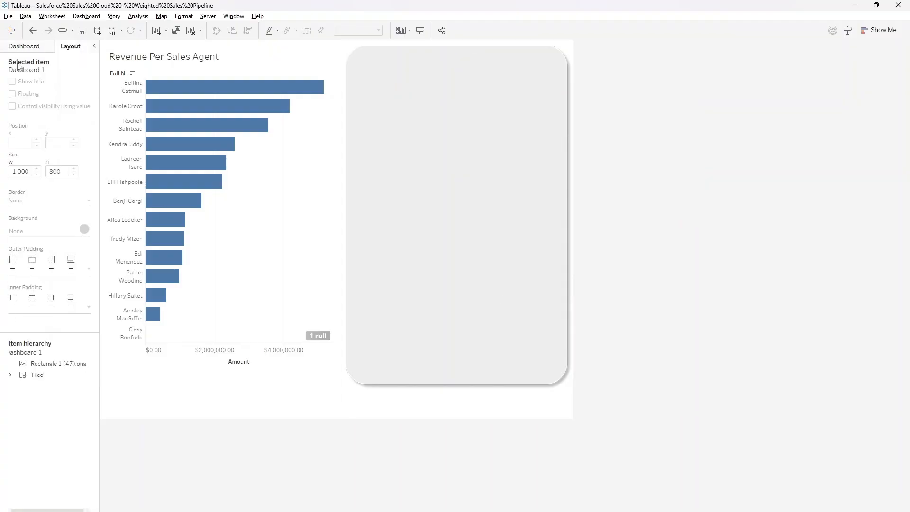
left_click(24, 45)
left_click_drag(38, 165, 279, 156)
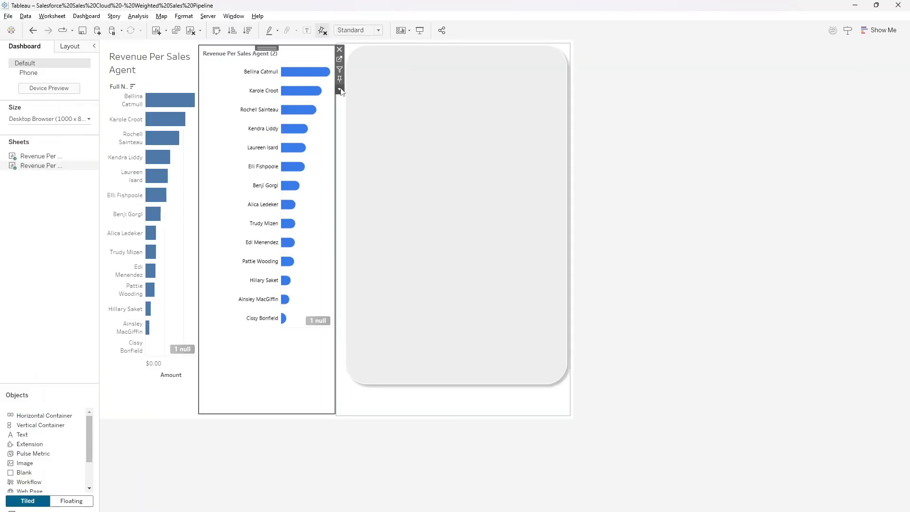
left_click(341, 91)
left_click(371, 268)
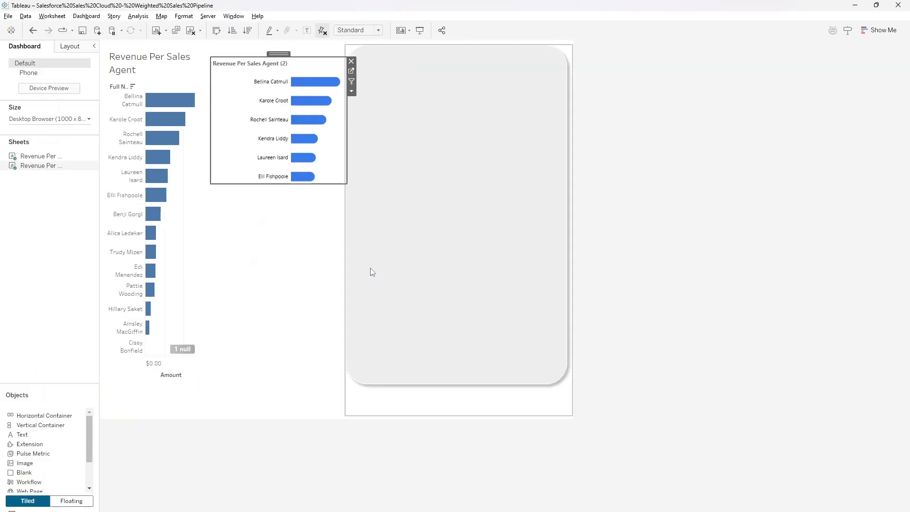
Move the floating rounded bar chart onto the grey card and enlarge it to nearly fill the card's width and height
left_click_drag(274, 53, 418, 54)
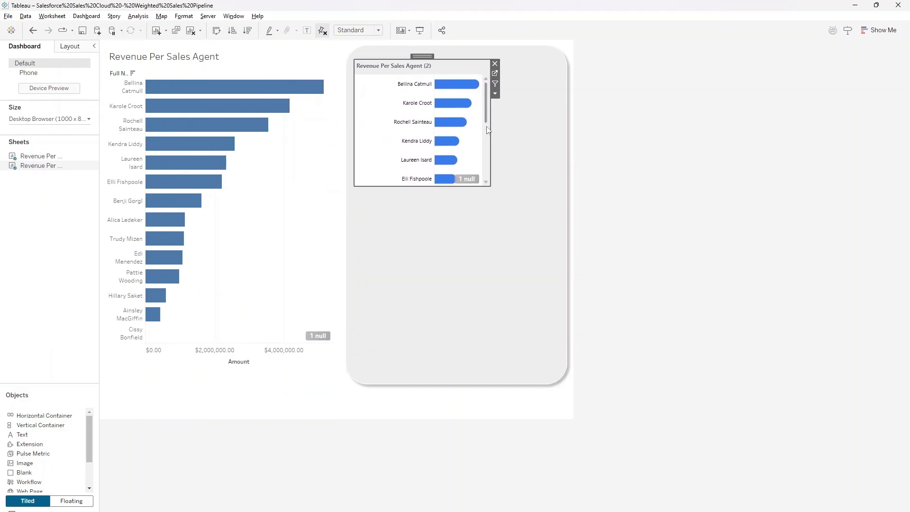
left_click_drag(490, 126, 558, 128)
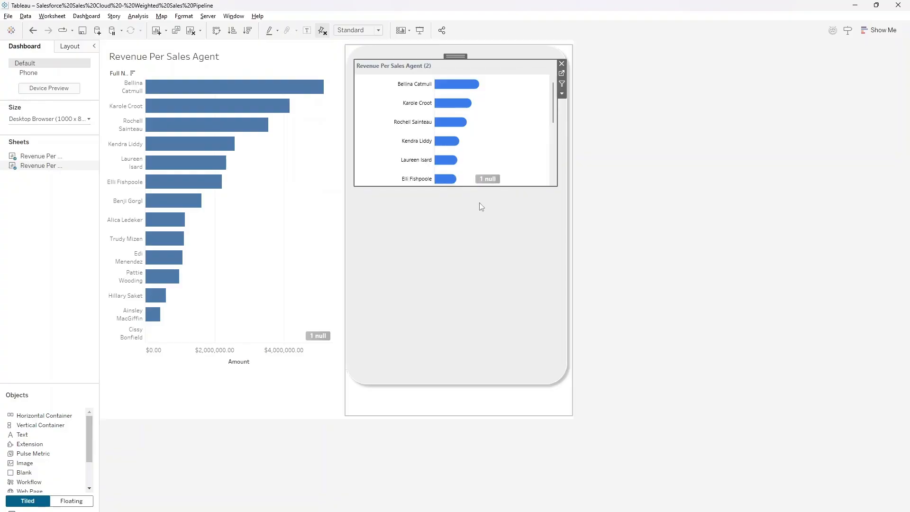
left_click_drag(460, 185, 457, 371)
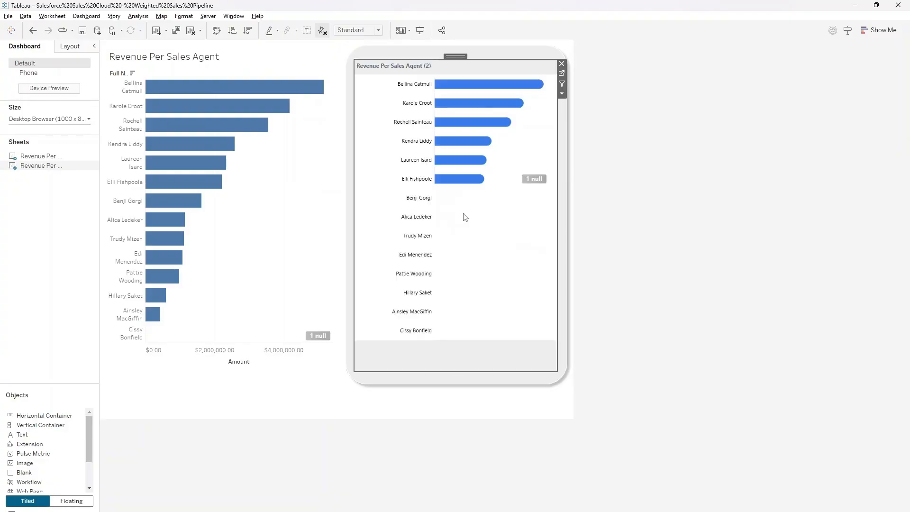
Set the rounded bar chart's worksheet shading to None so the grey card shows through behind it
right_click(524, 154)
left_click(549, 194)
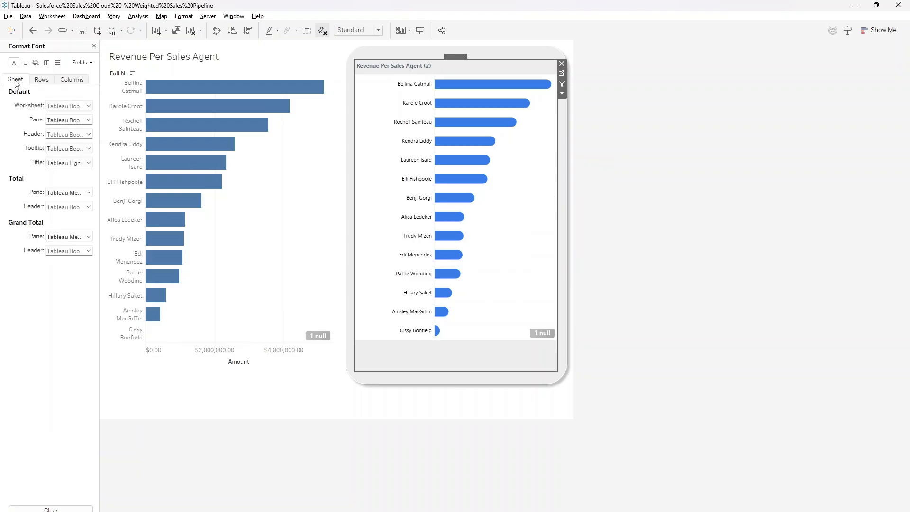
left_click(36, 63)
left_click(65, 105)
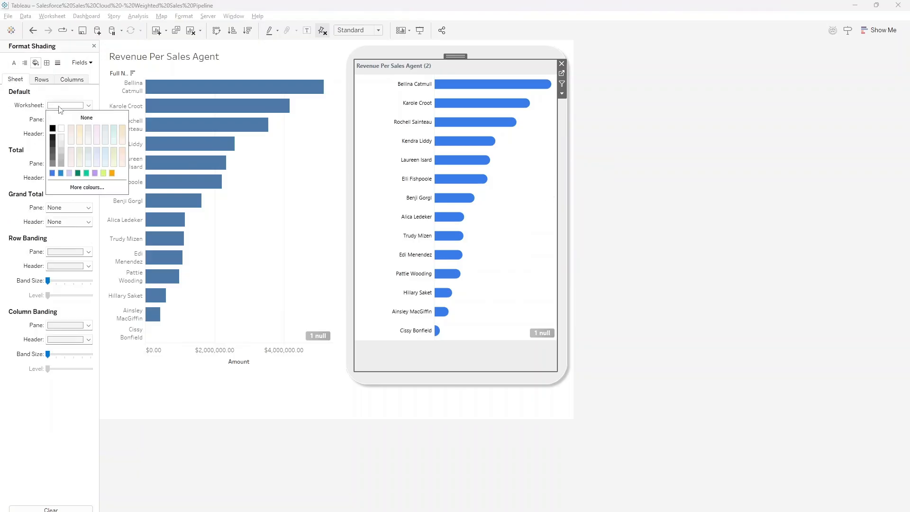
left_click(74, 119)
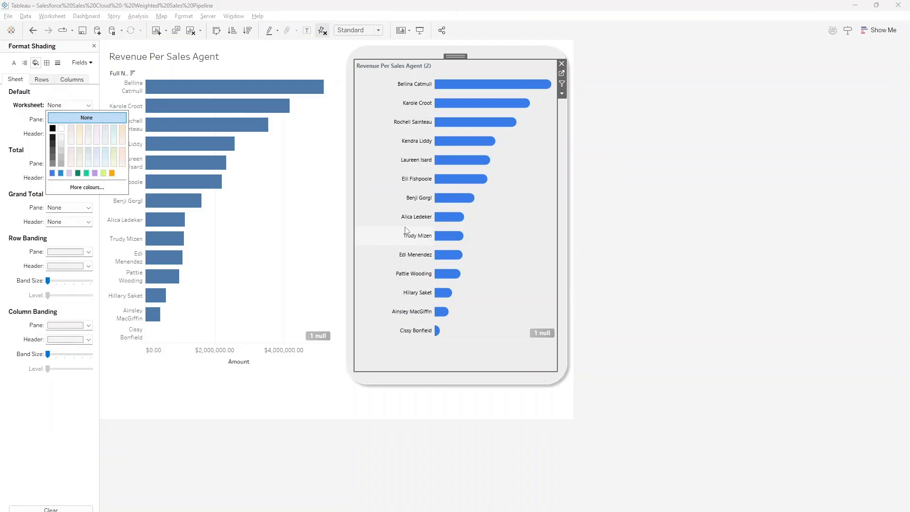
left_click(521, 57)
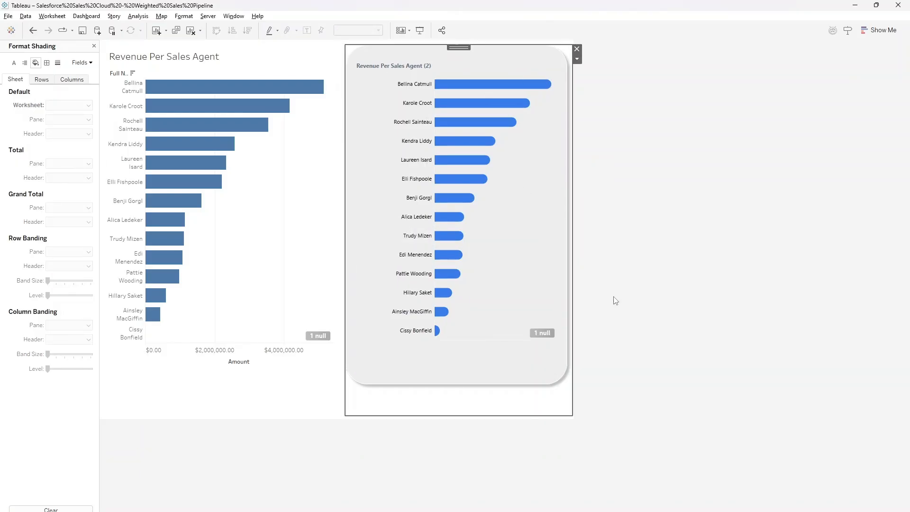